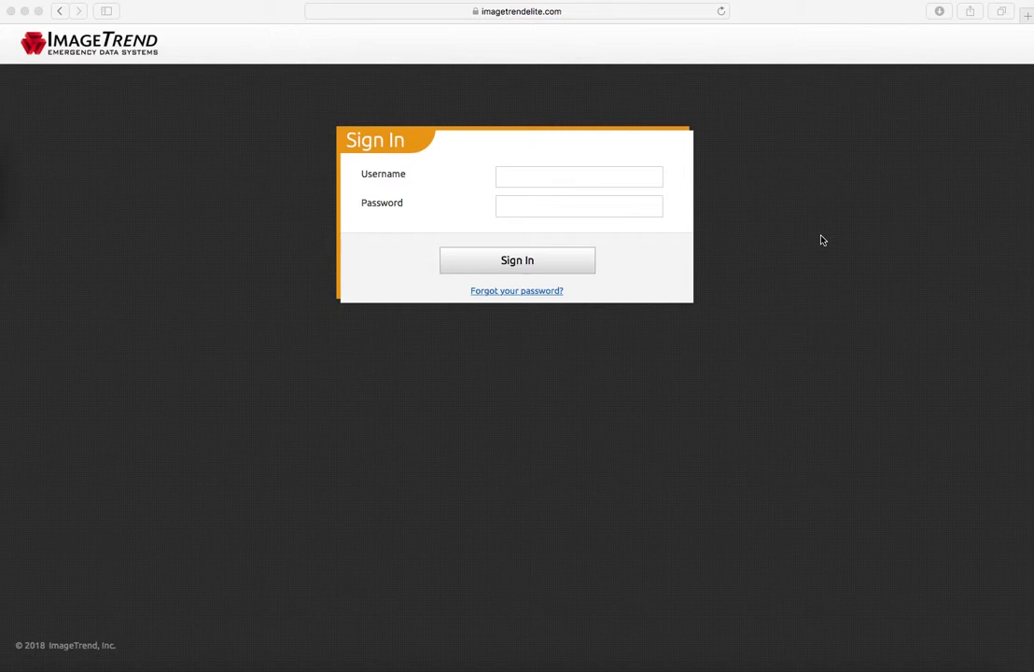
Sign in with the account's username and password.
left_click(616, 180)
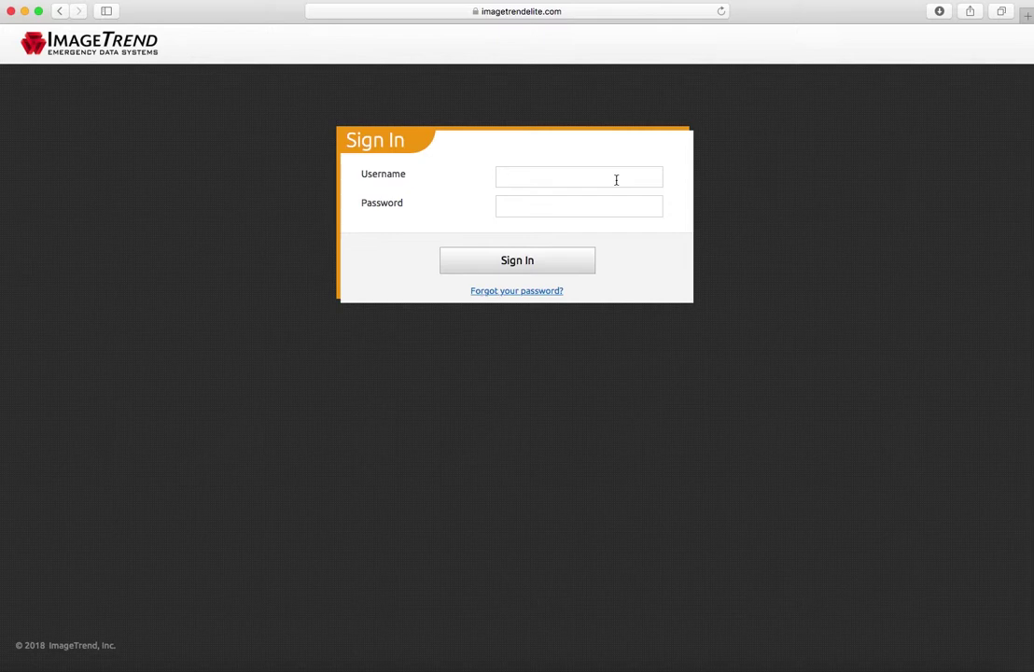
type("Jane.Smith")
key("Tab")
type("•••••••")
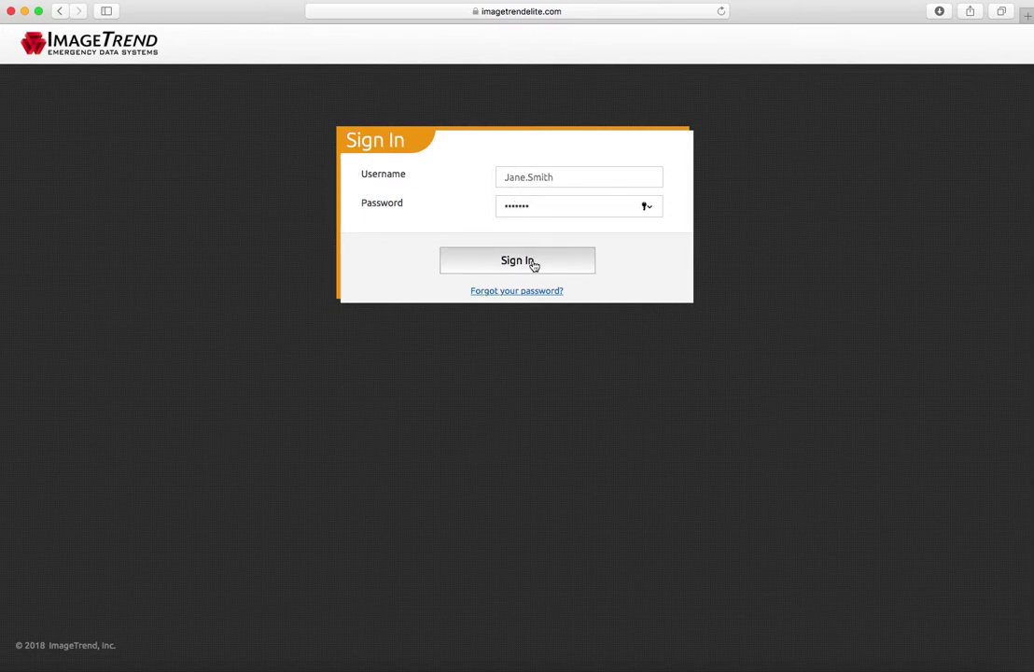
left_click(534, 263)
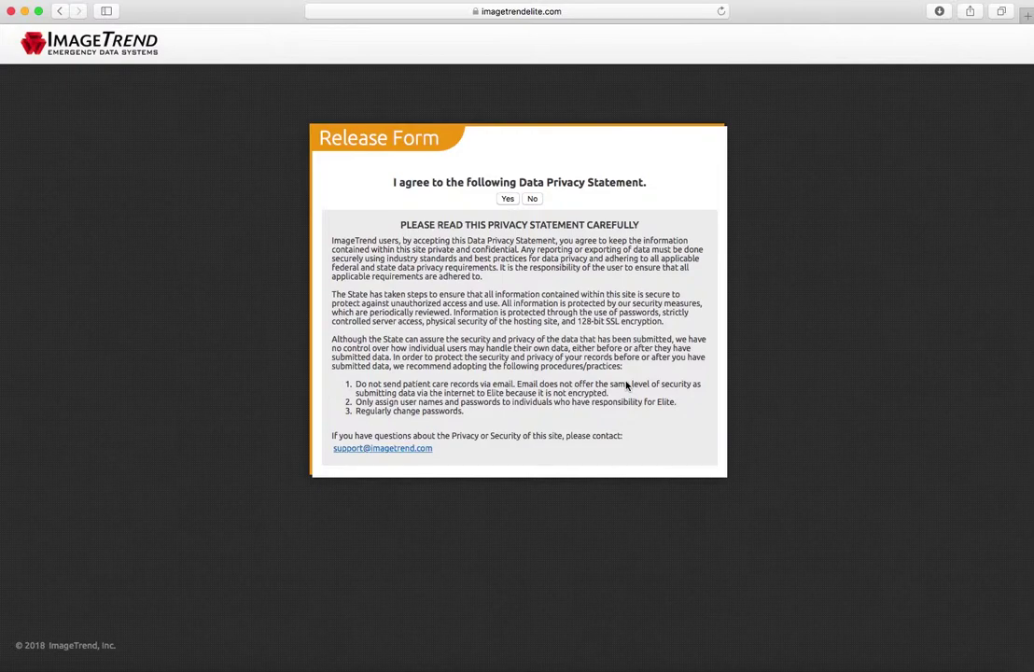
Agree to the Data Privacy Statement and create a new EMS incident with the default Prehospital Opioid form.
left_click(509, 200)
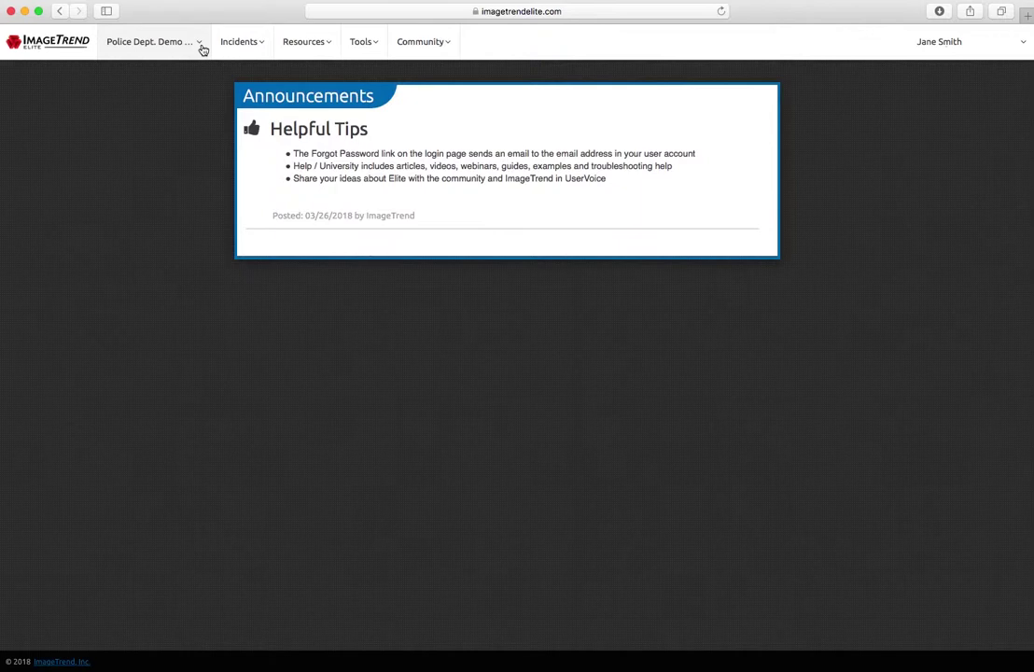
left_click(262, 45)
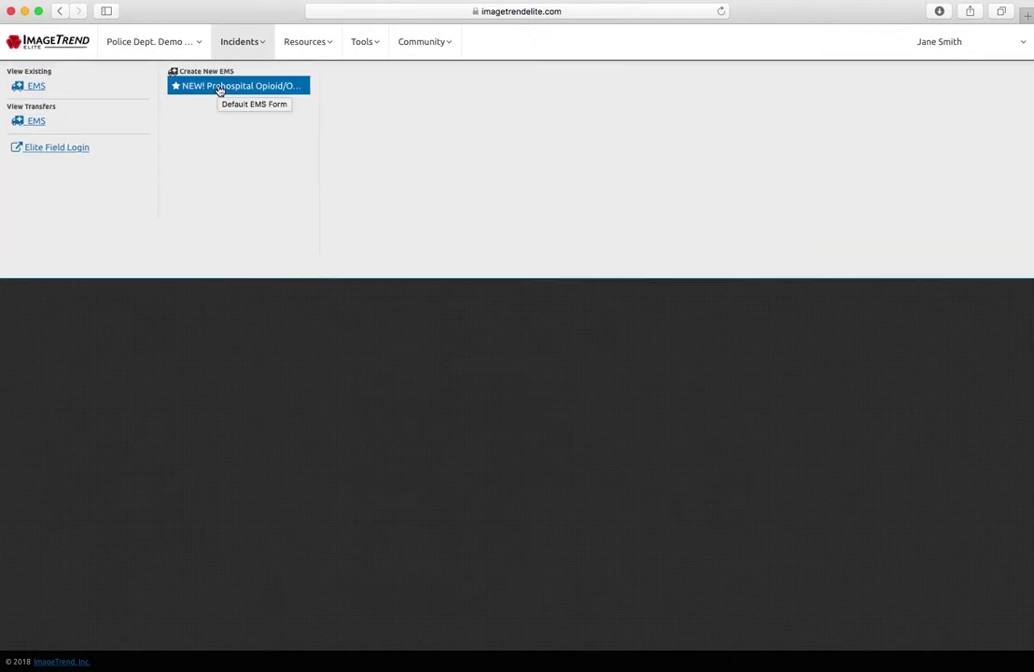
left_click(221, 89)
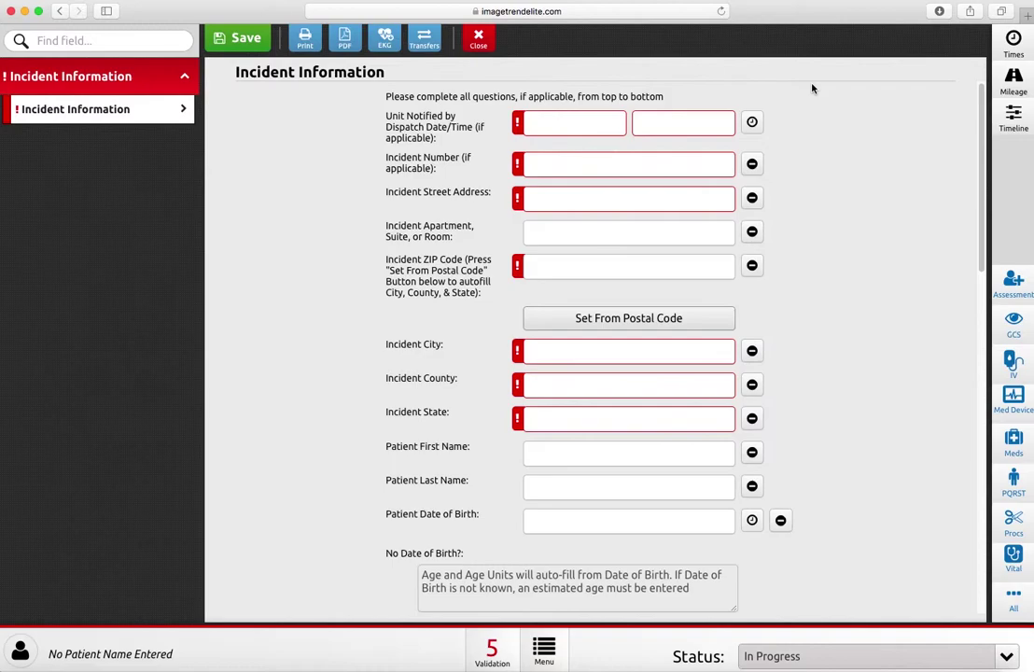
Set the Unit Notified by Dispatch date and time to 08/02/2017 14:32:00.
left_click(548, 126)
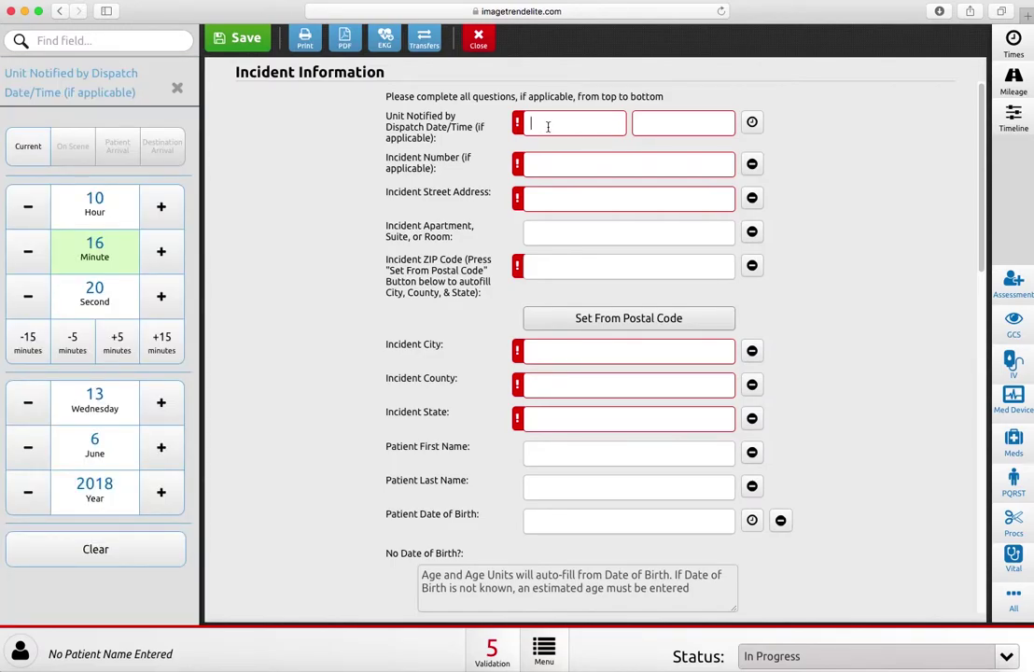
type("08/02/2017")
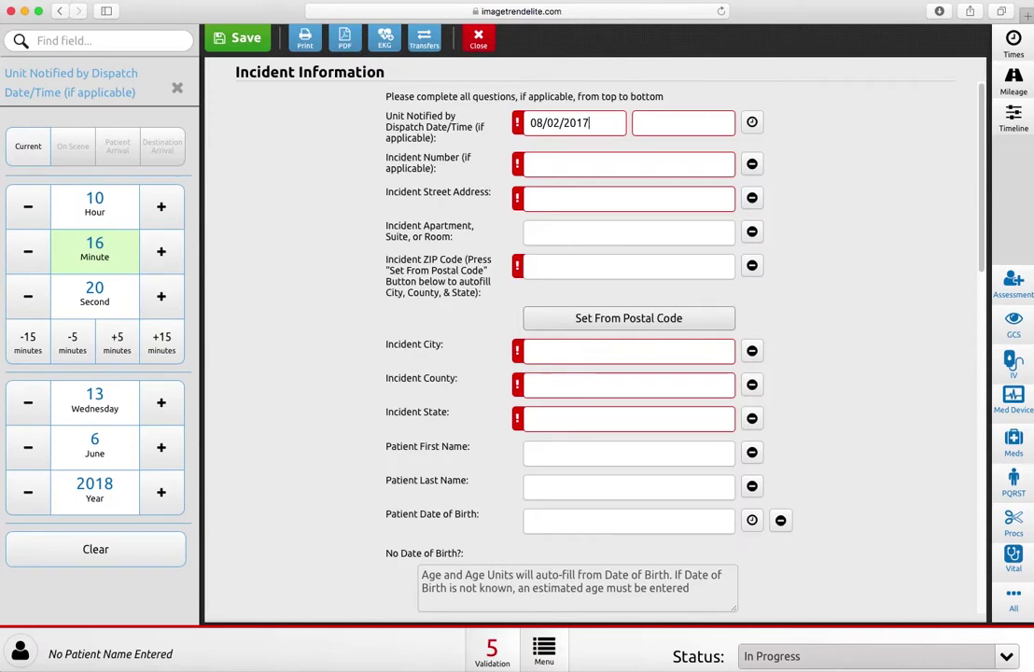
key("Tab")
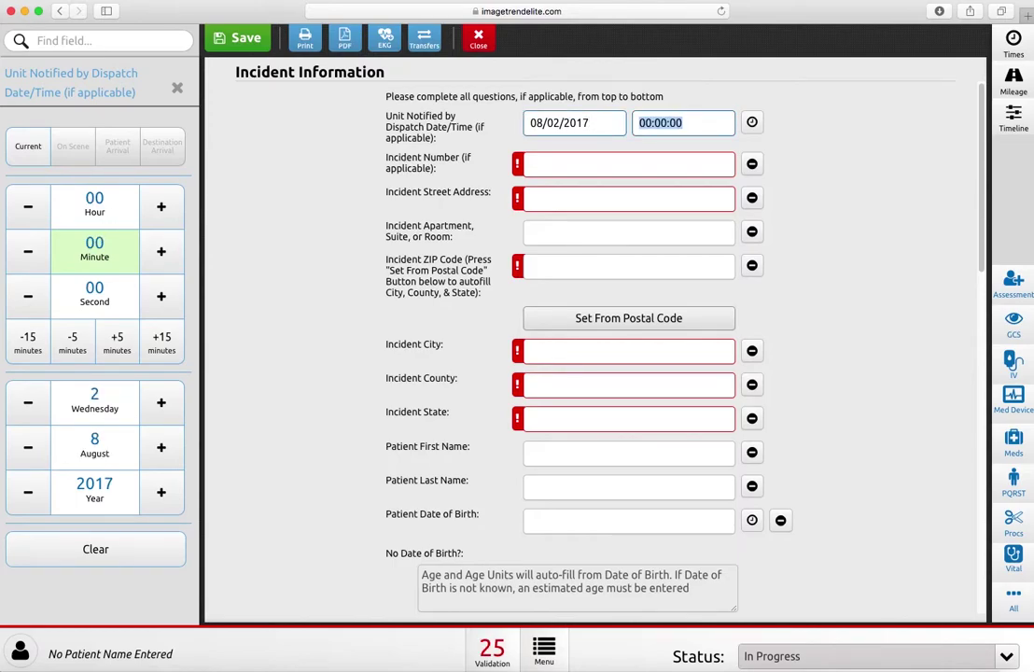
type("14:32:00")
key("Tab")
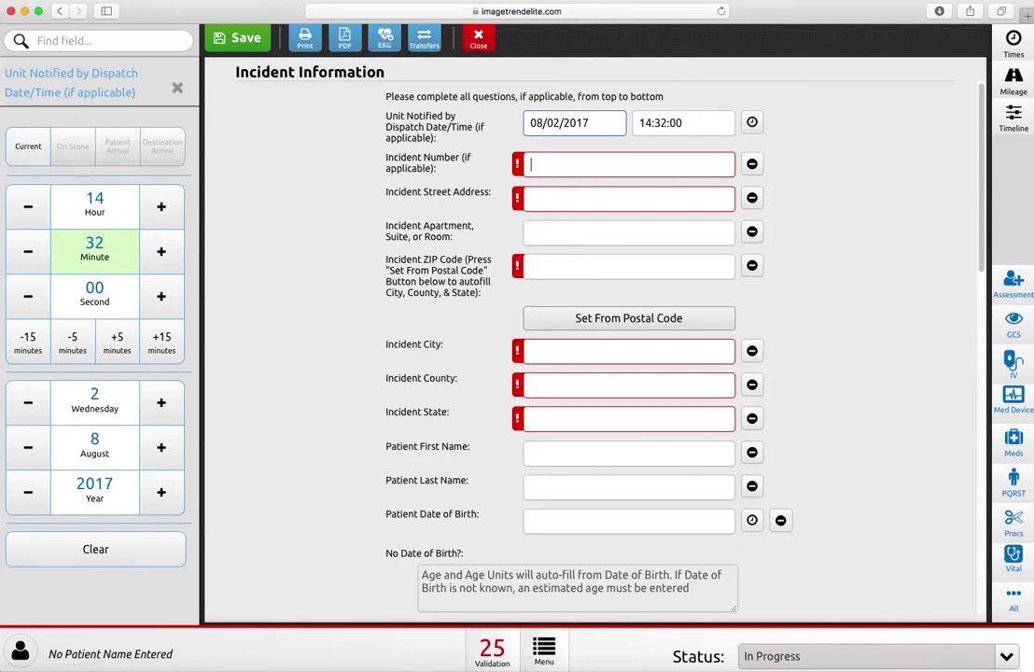
Enter the incident number, street address, apartment and ZIP code, and fill in city, county and state from the postal code.
type("2018-12345")
key("Tab")
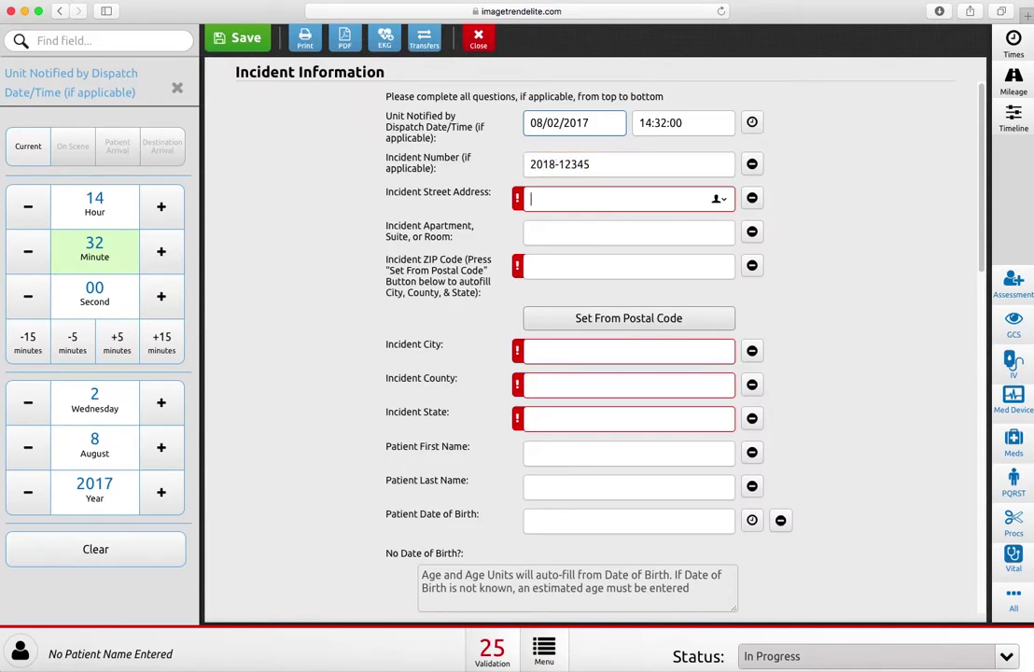
type("123 Main Street")
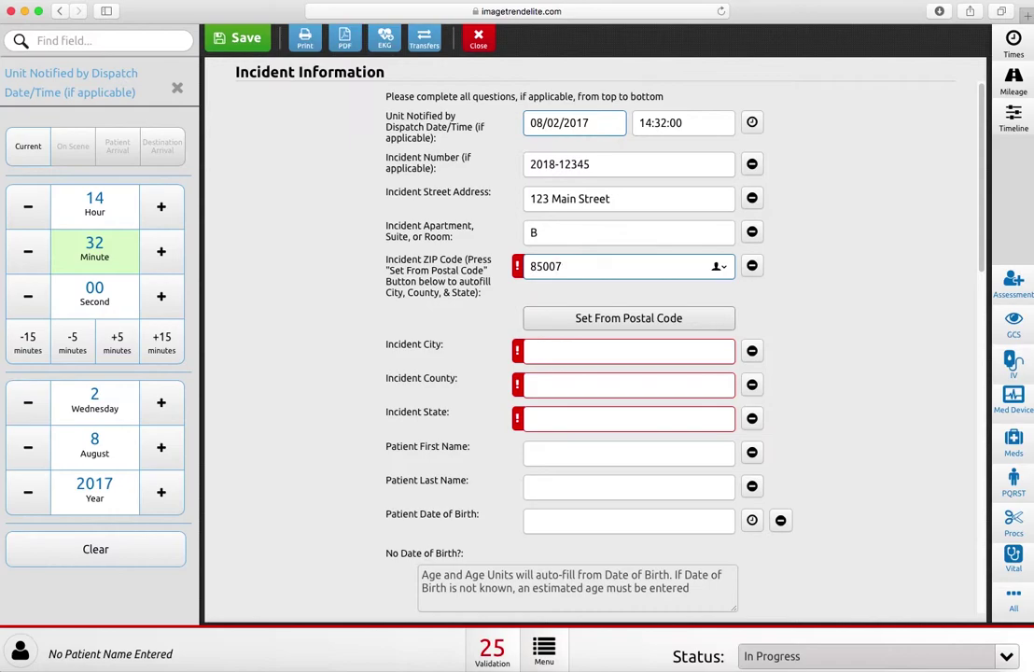
left_click(696, 323)
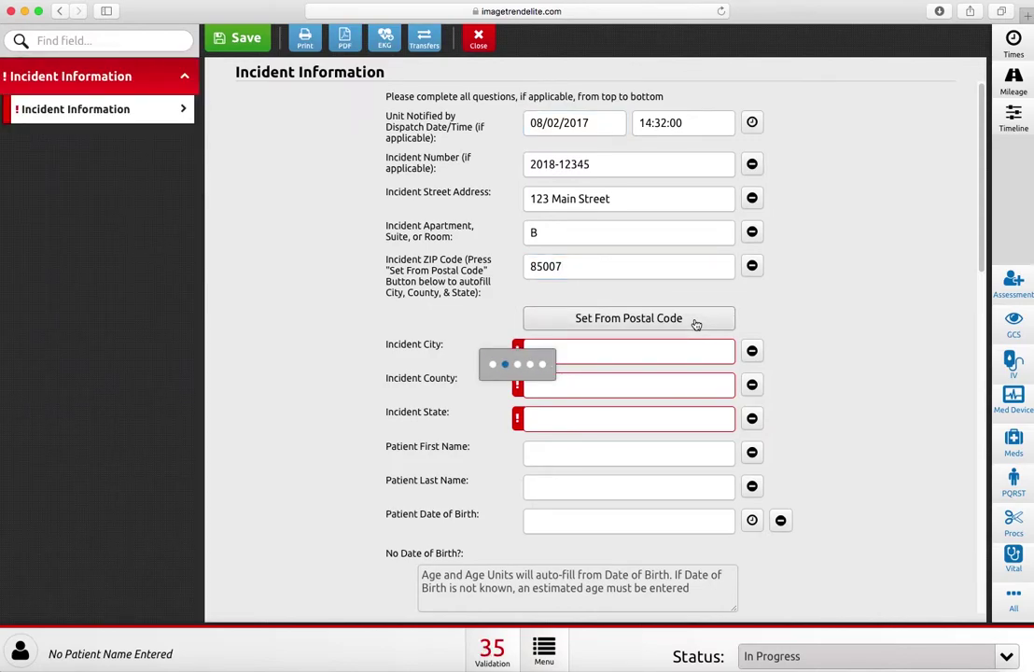
Enter the patient's first name, last name and date of birth.
scroll(930, 386, "down", 4)
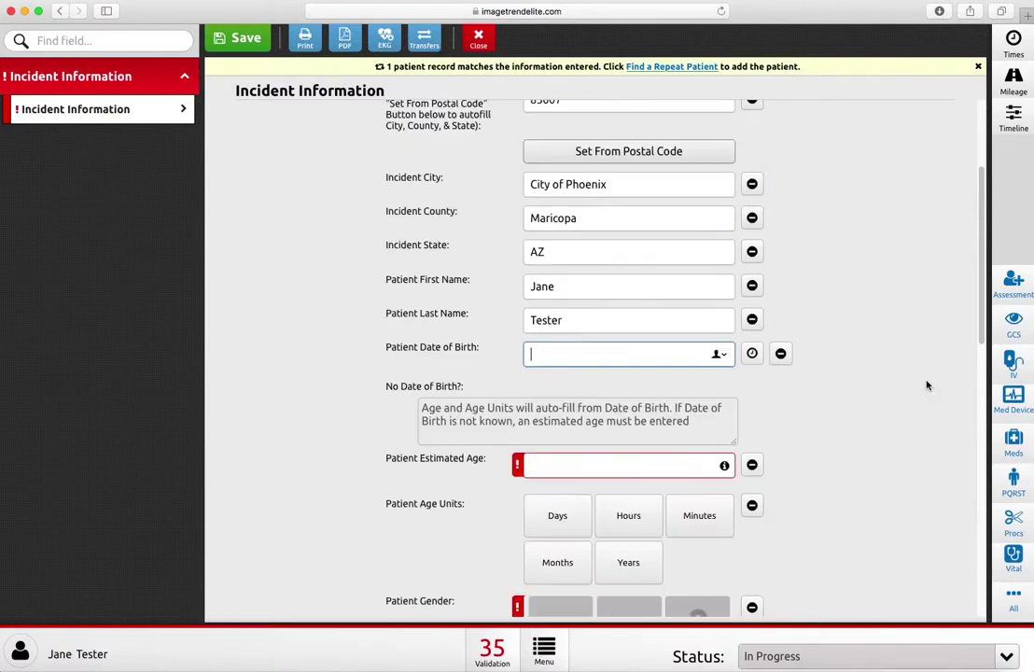
scroll(924, 385, "down", 2)
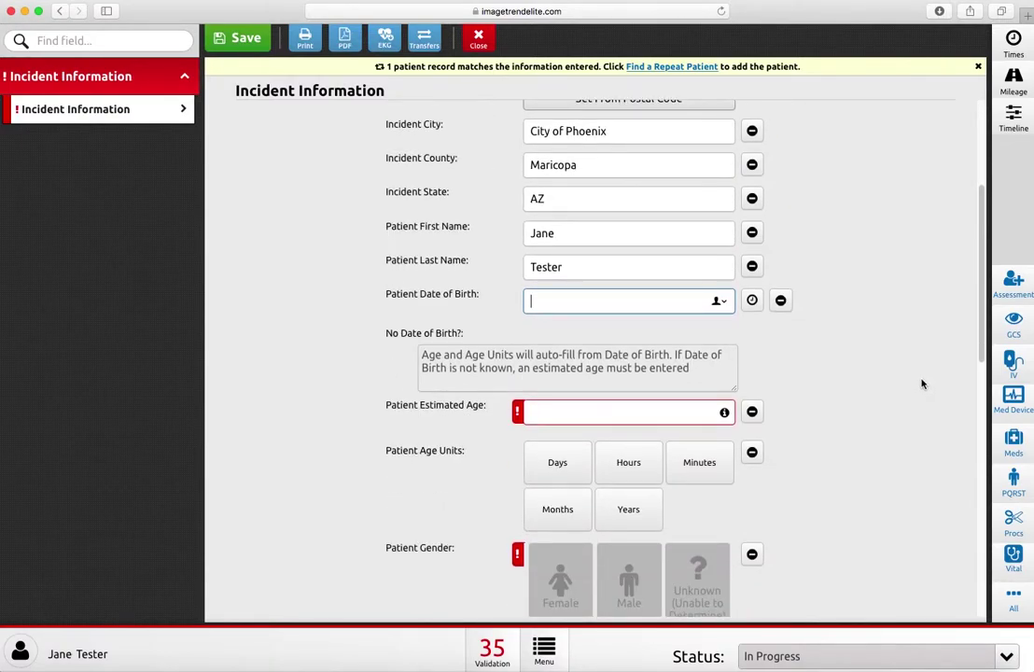
scroll(920, 383, "down", 1)
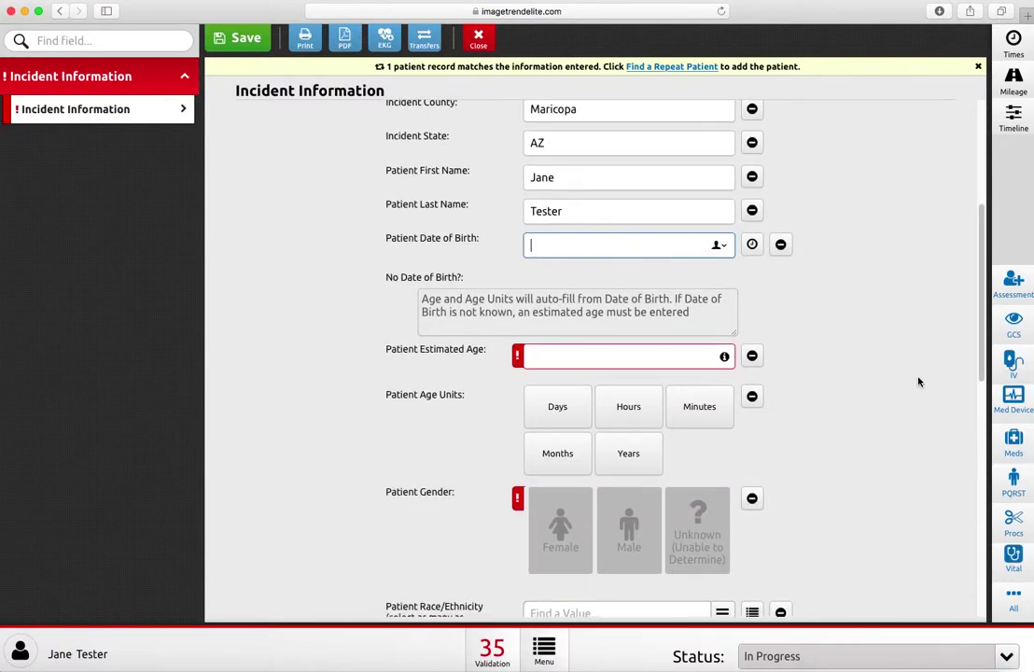
scroll(917, 381, "down", 2)
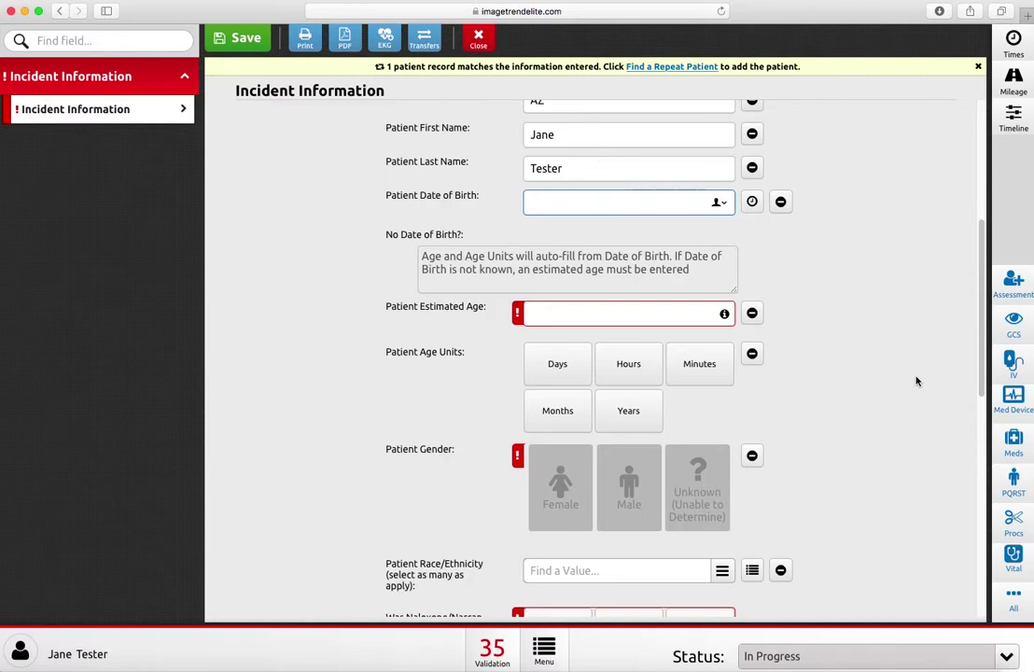
type("08/01/1977")
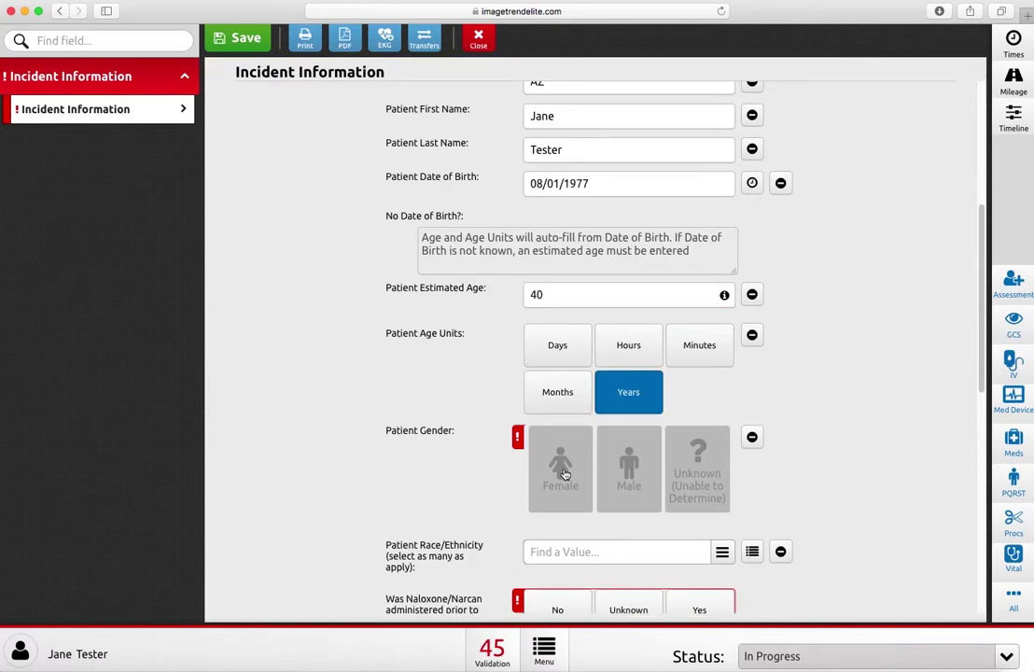
Set the patient's gender to Female and the race/ethnicity to White, Hispanic or Latino, and Other Race.
left_click(564, 474)
scroll(839, 464, "down", 3)
left_click(681, 245)
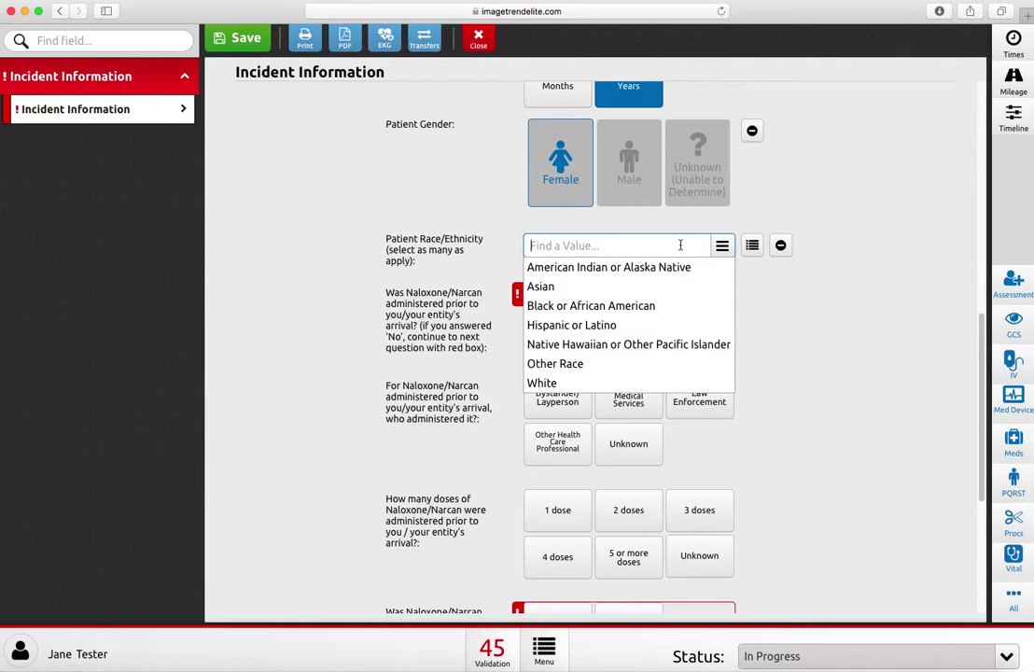
left_click(540, 384)
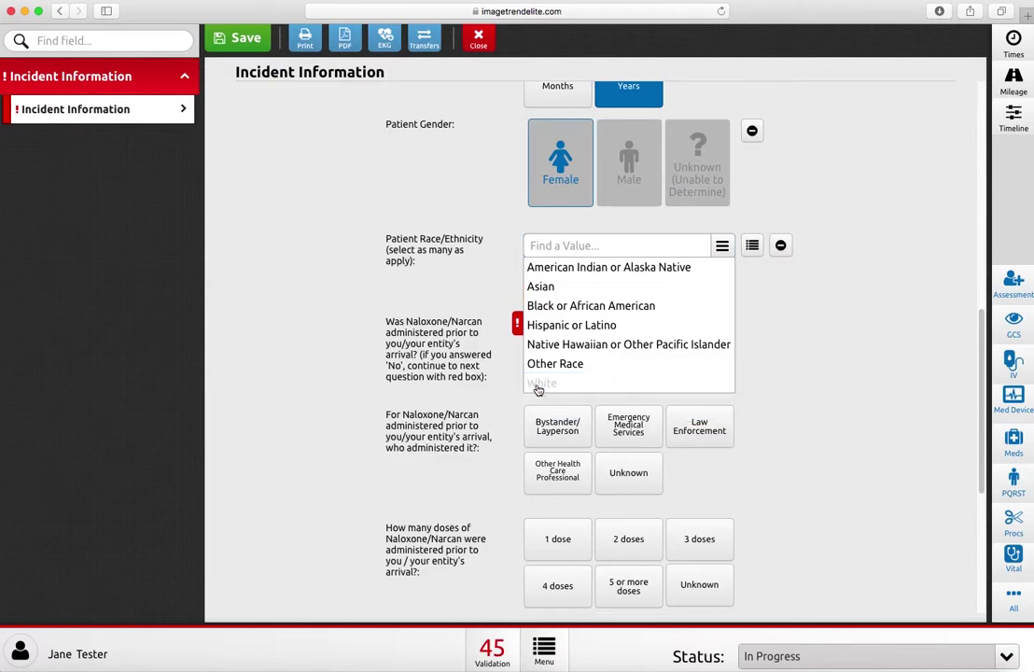
left_click(551, 329)
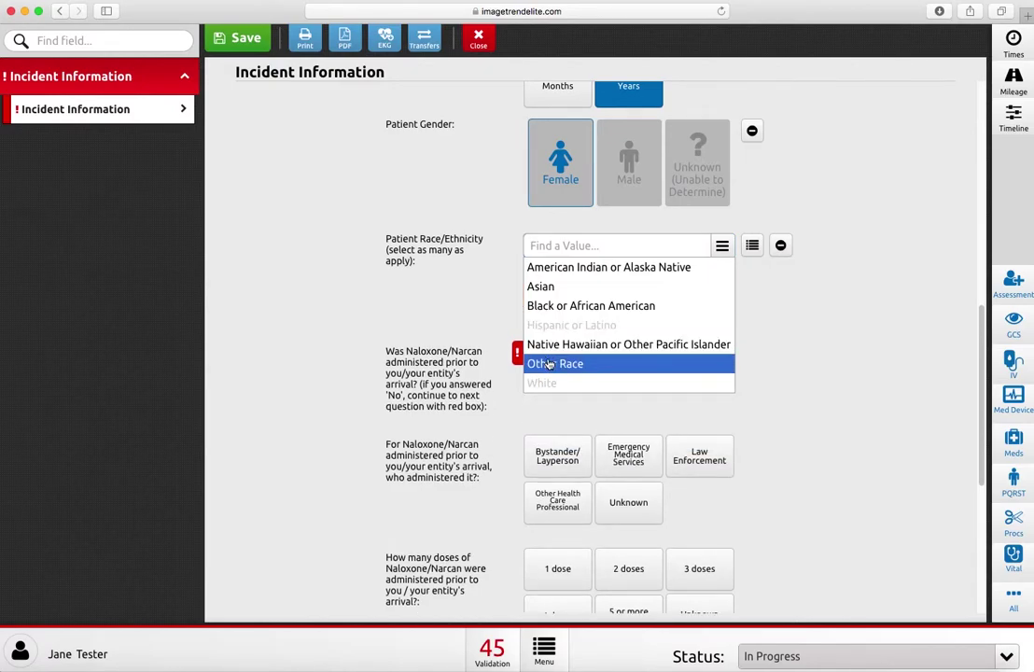
left_click(549, 364)
left_click(814, 329)
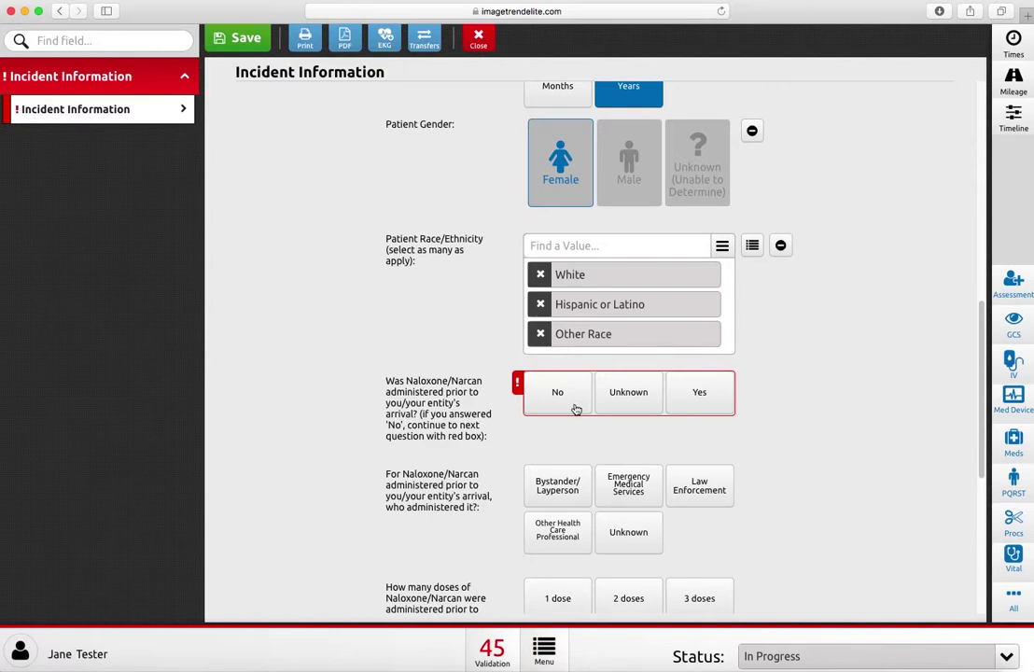
Record Naloxone/Narcan administration prior to arrival as Yes, given by Bystander/Layperson, with 1 dose.
left_click(694, 402)
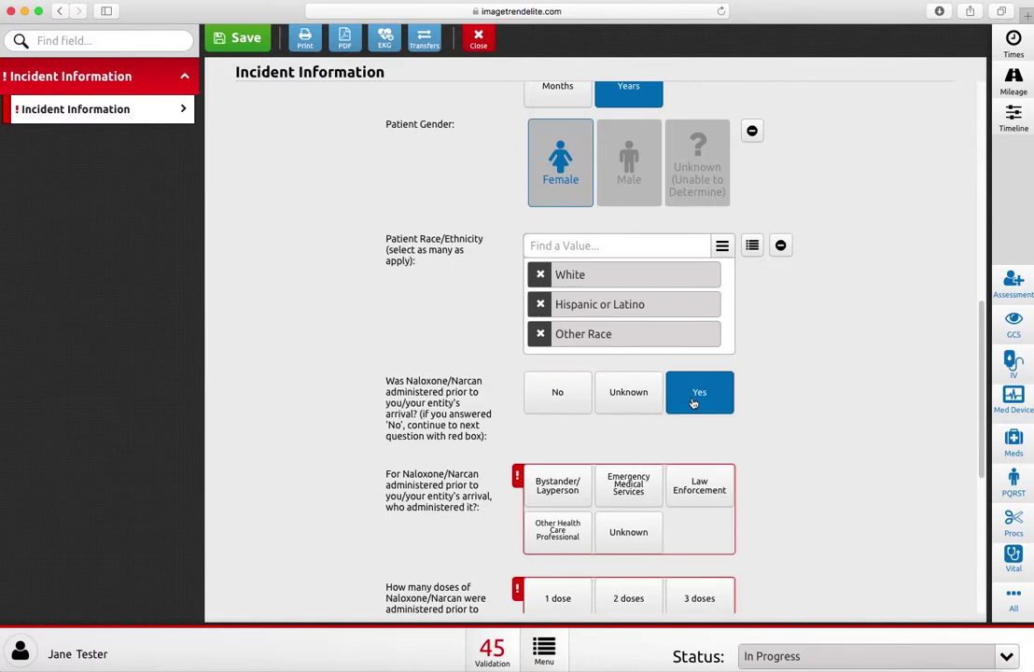
scroll(786, 481, "down", 5)
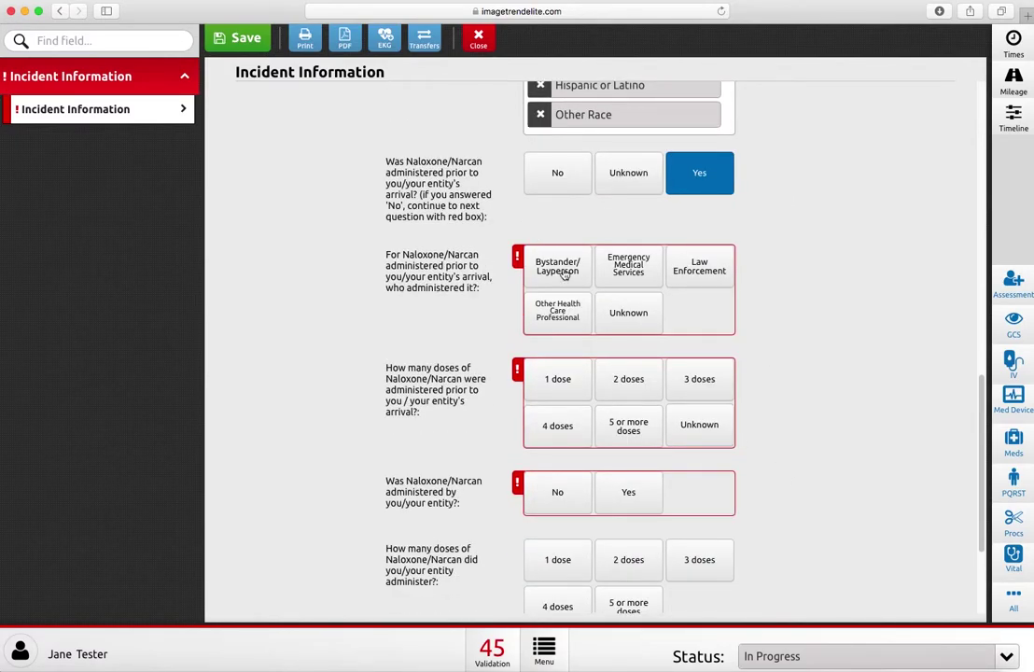
left_click(560, 269)
left_click(560, 377)
Record Naloxone/Narcan administration by the reporting entity as Yes, with 1 dose.
scroll(635, 329, "down", 4)
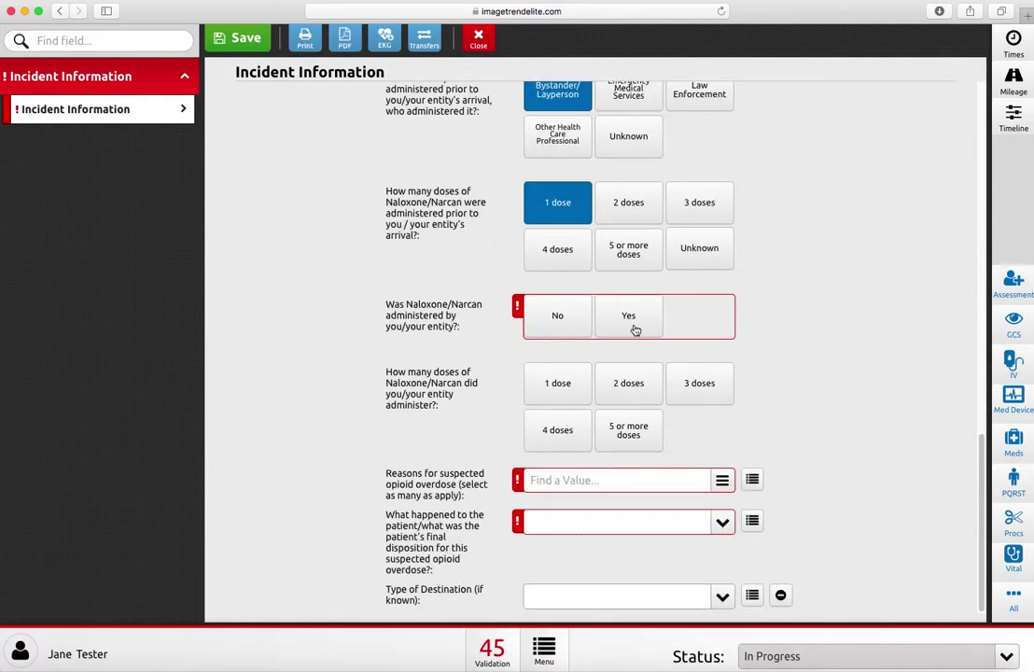
left_click(634, 329)
left_click(612, 399)
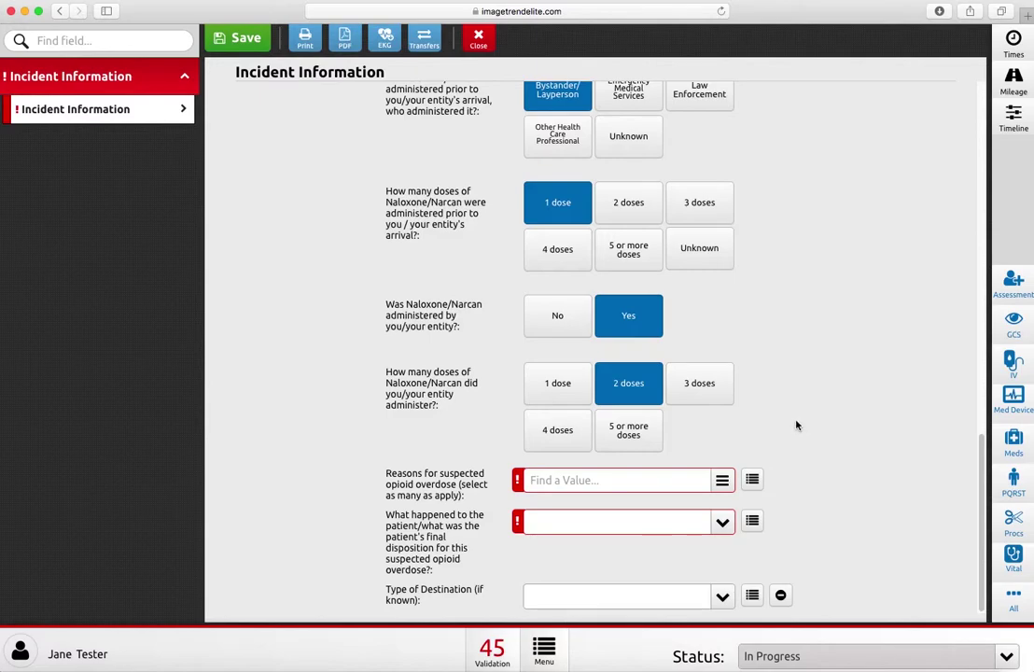
left_click(540, 385)
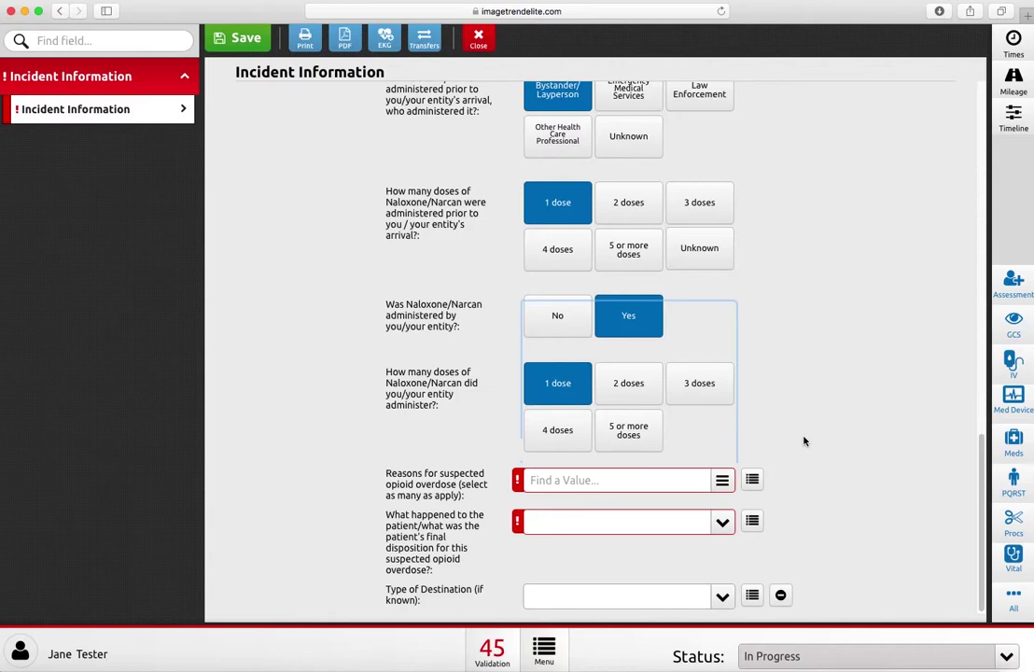
Select Very infrequent or no breathing, Scene/surroundings suggest opioid drug use, and Pinpoint pupils as reasons for suspected opioid overdose.
left_click(697, 481)
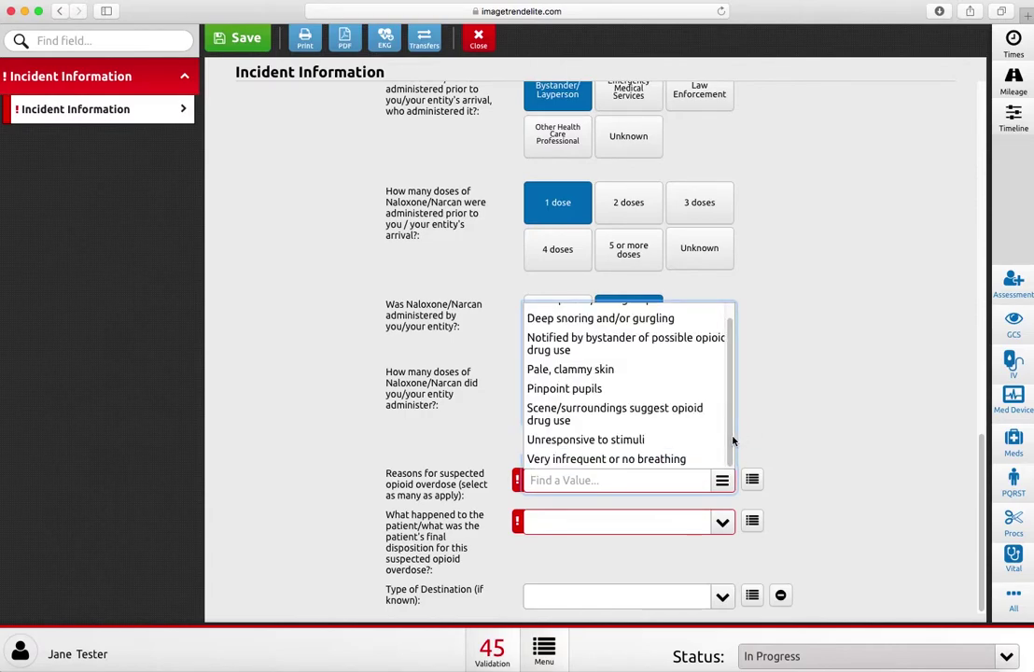
scroll(734, 441, "up", 1)
scroll(734, 441, "down", 1)
left_click(641, 459)
left_click(638, 418)
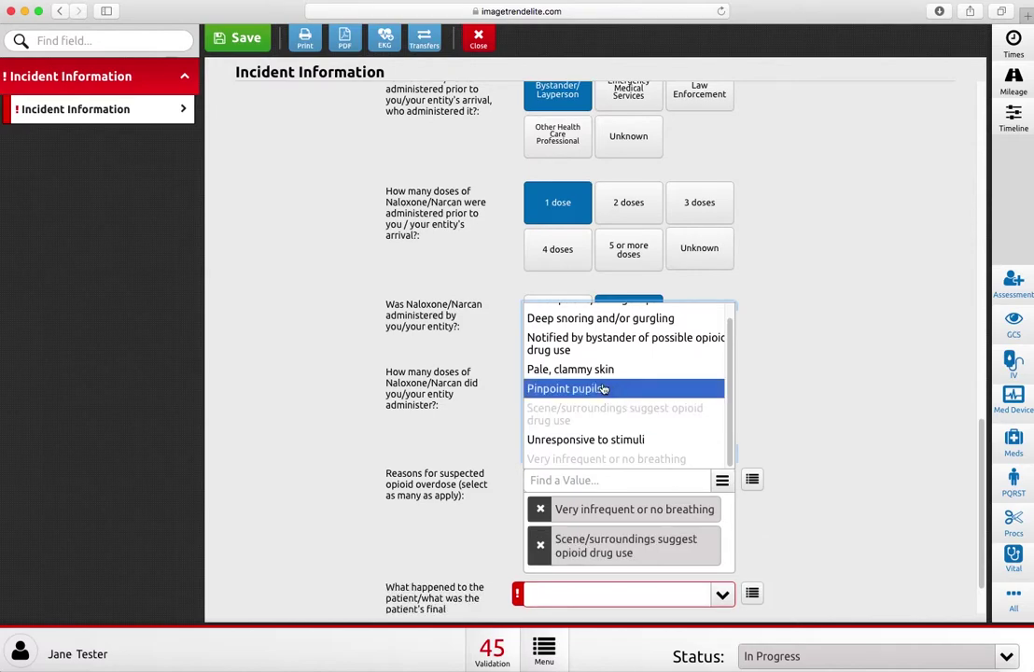
left_click(604, 389)
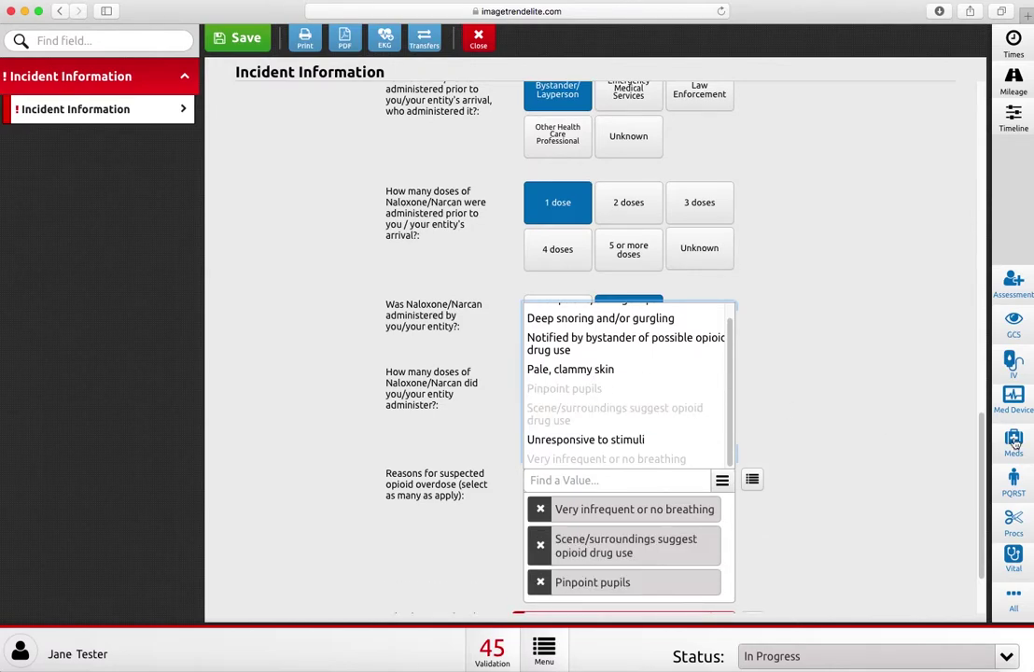
left_click(817, 383)
Add Blue lips and/or fingertips to the suspected overdose reasons, and select then deselect Deep snoring and/or gurgling.
scroll(807, 444, "down", 2)
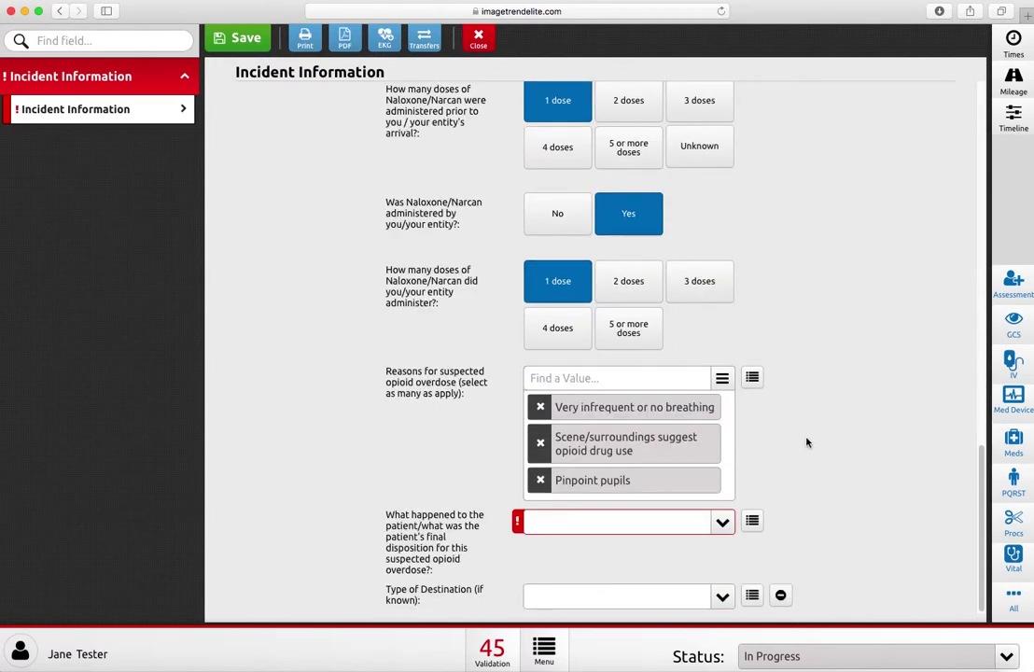
left_click(752, 379)
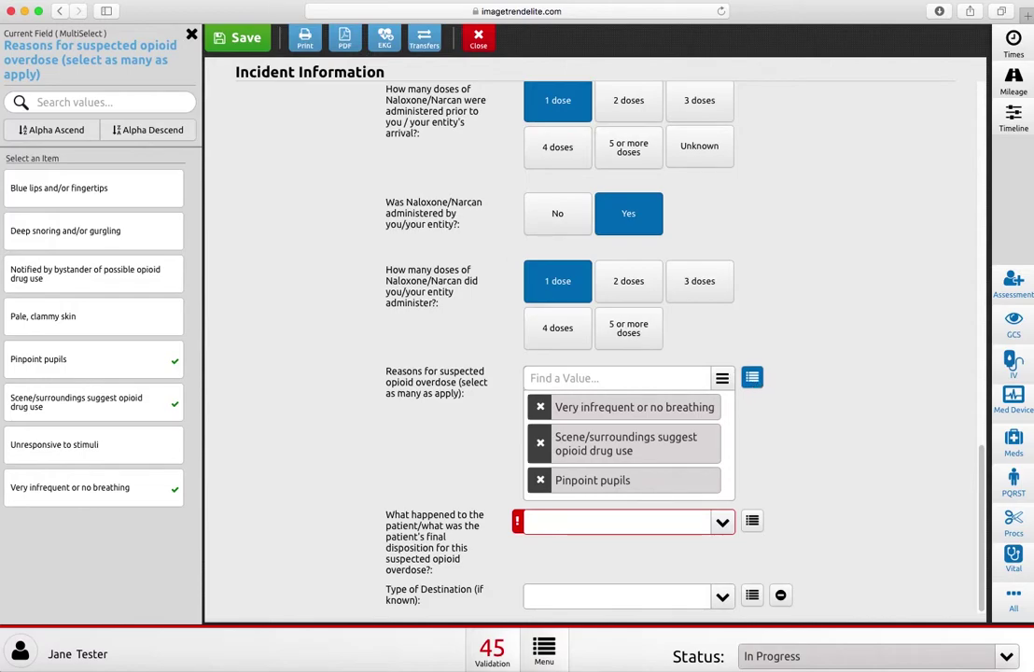
left_click(155, 197)
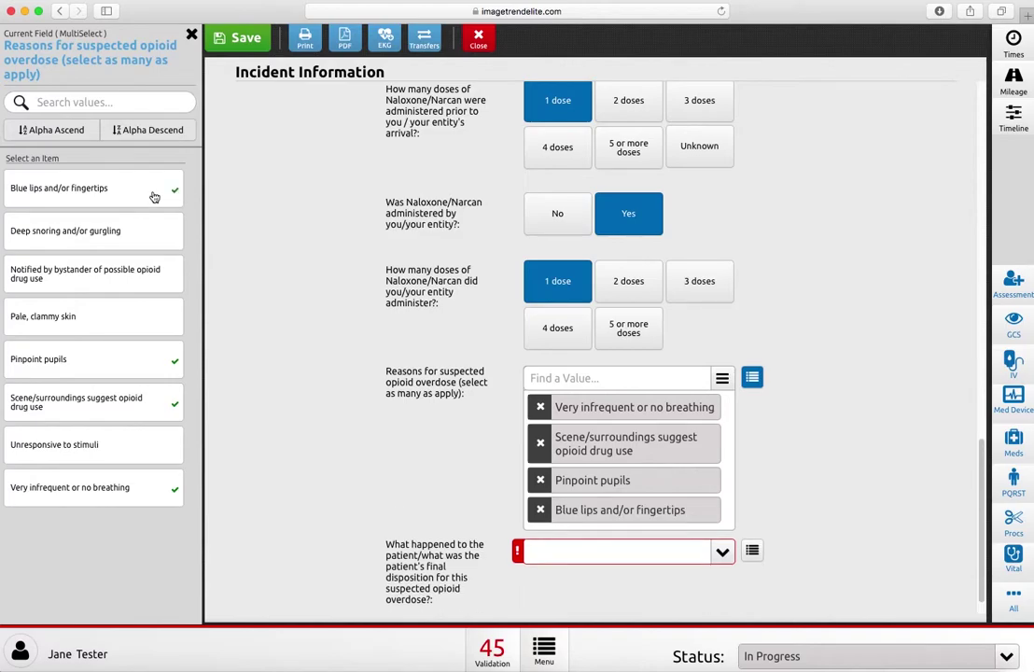
left_click(161, 241)
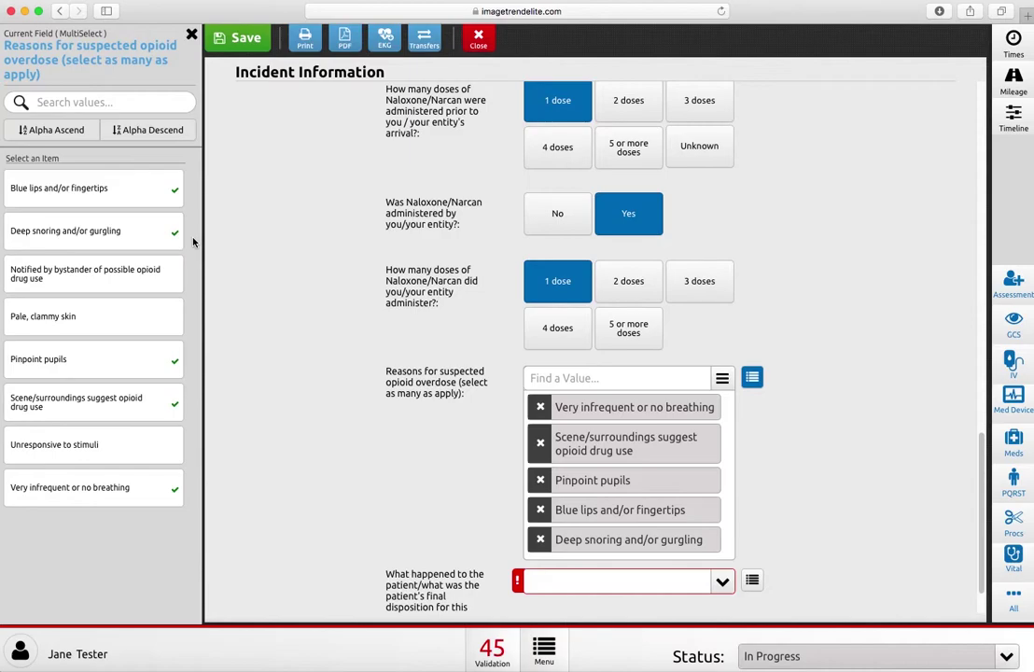
left_click(143, 237)
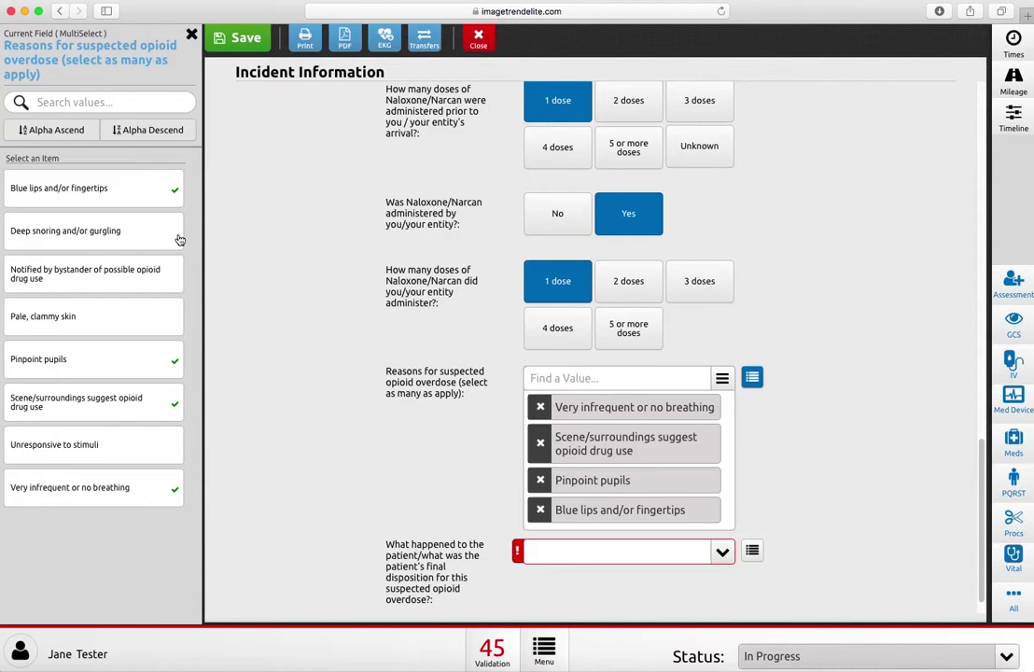
Remove Very infrequent or no breathing and Scene/surroundings suggest opioid drug use from the reasons for suspected opioid overdose.
left_click(540, 409)
left_click(541, 412)
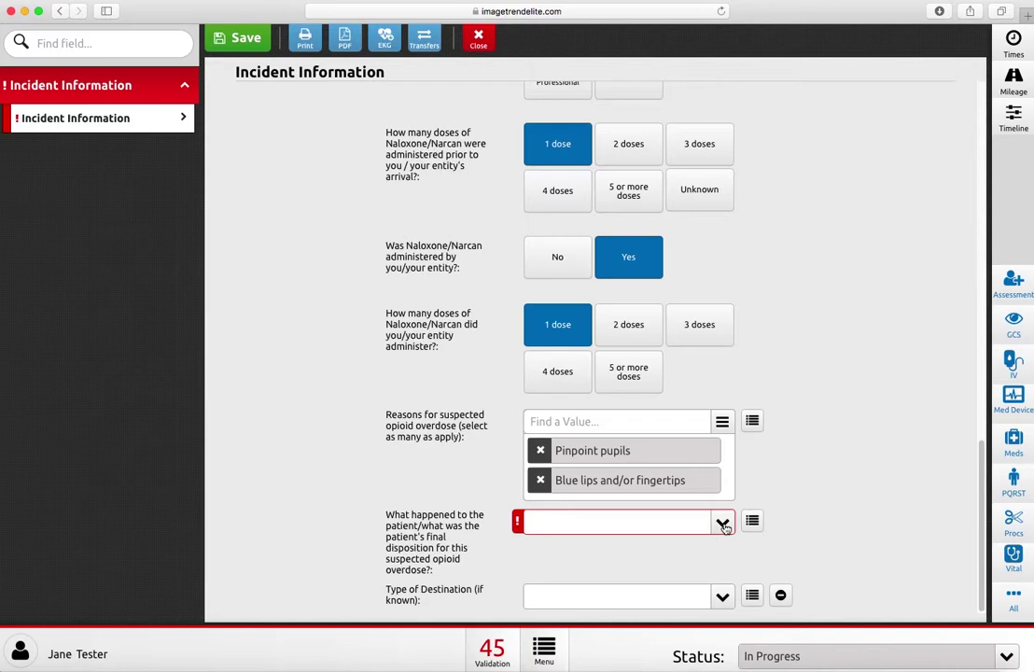
Set the patient's final disposition to Patient survived encounter, transported by EMS to hospital.
left_click(723, 525)
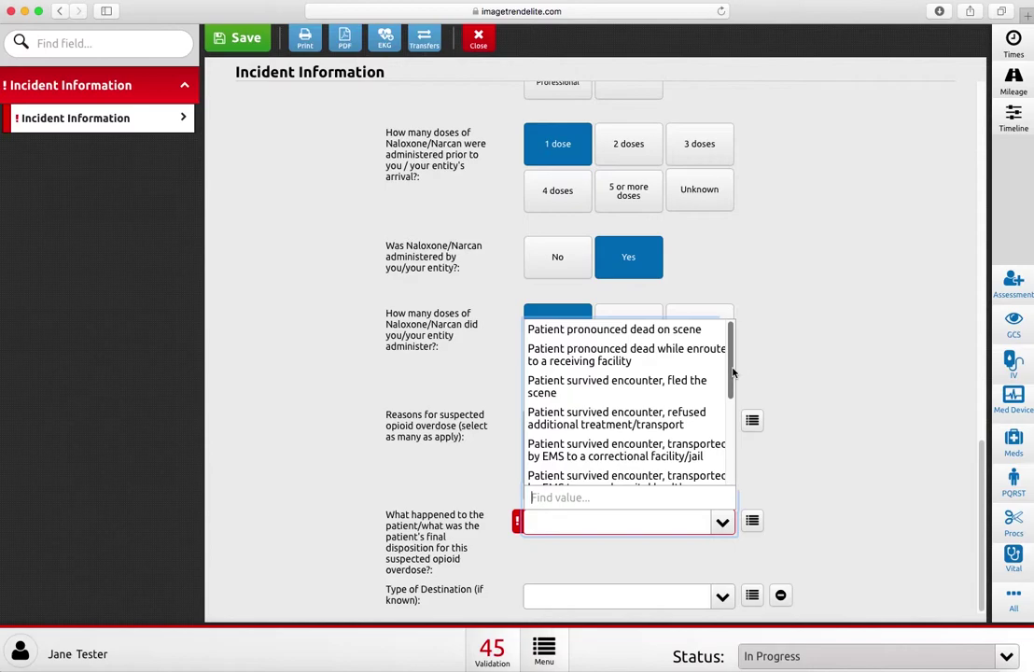
scroll(733, 383, "down", 5)
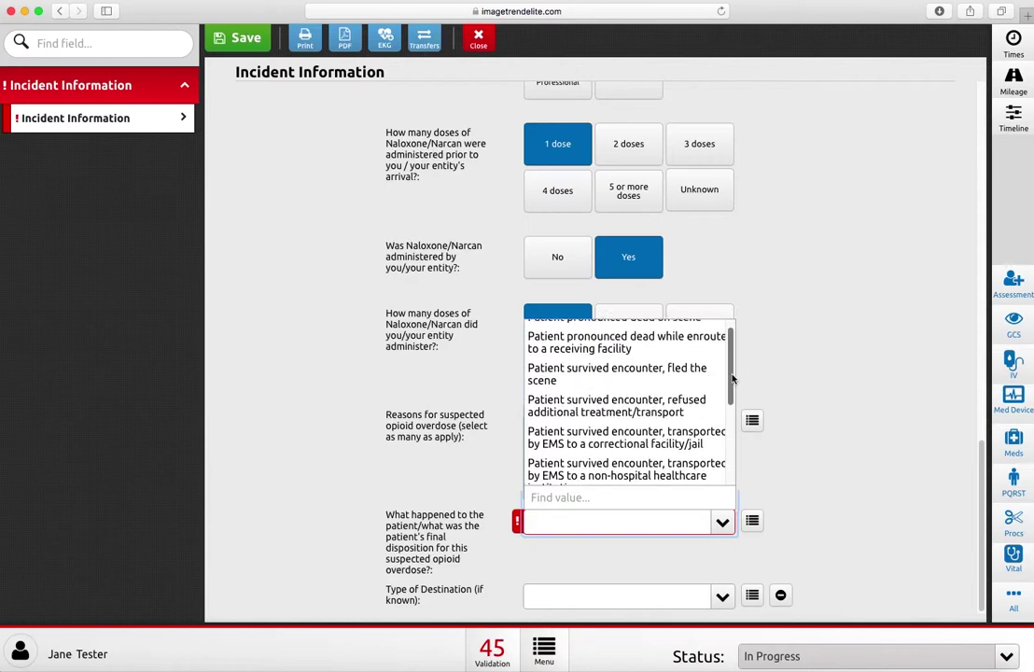
left_click(753, 523)
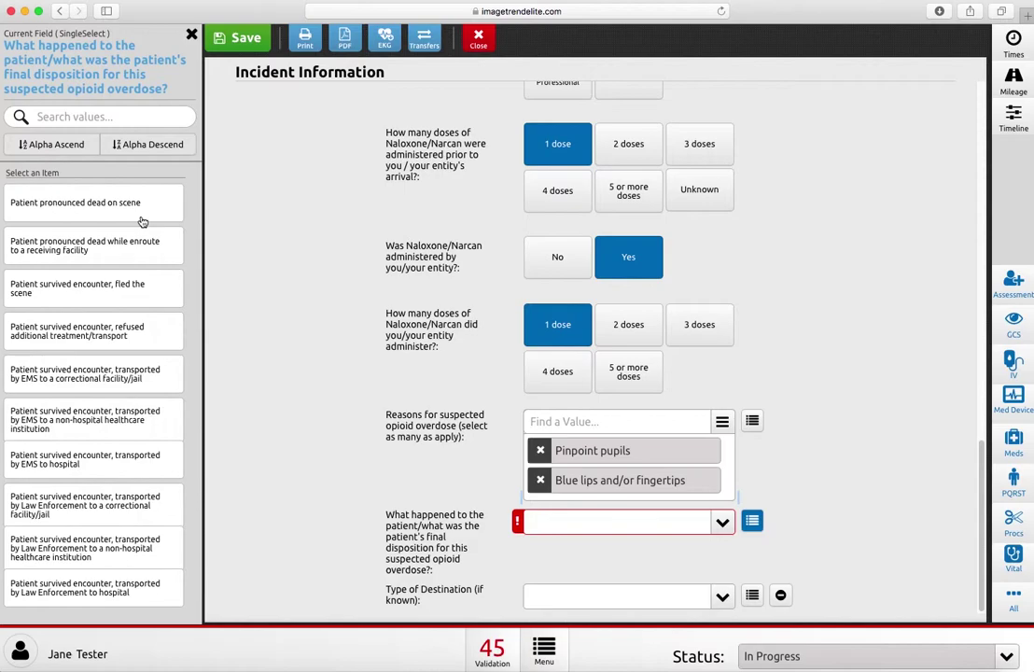
left_click(143, 464)
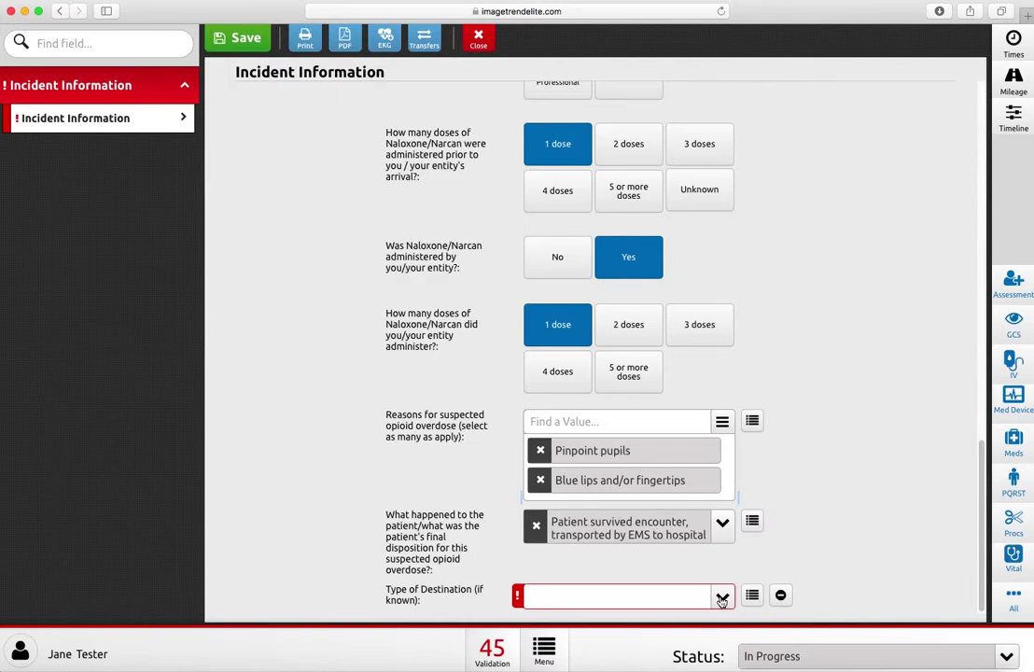
Choose a type of destination, search the destination names for Demo, and select Demo Destination.
left_click(722, 600)
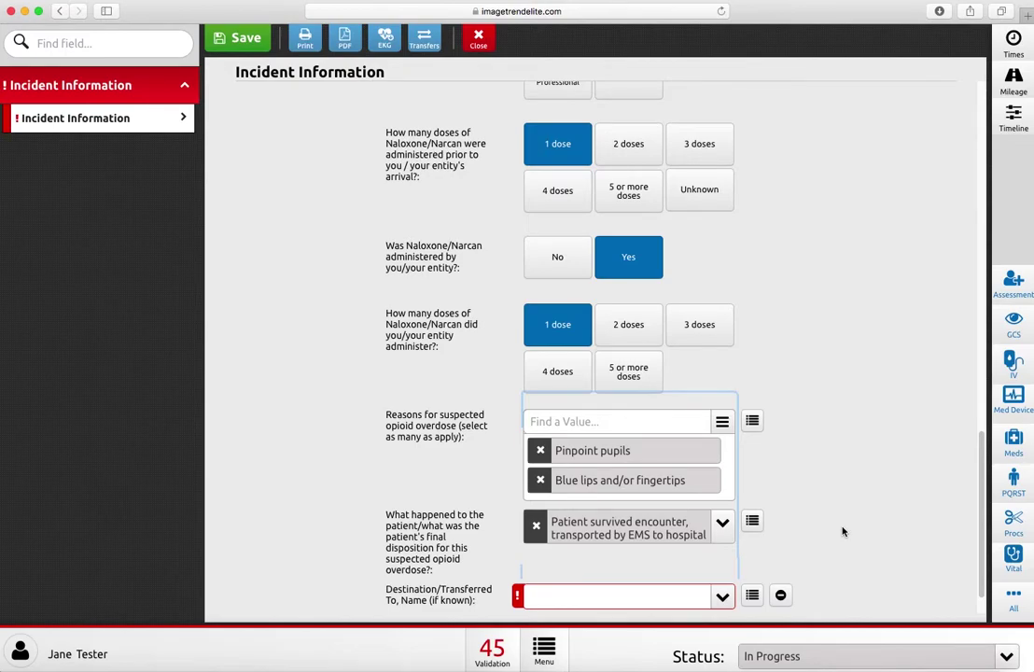
left_click(726, 600)
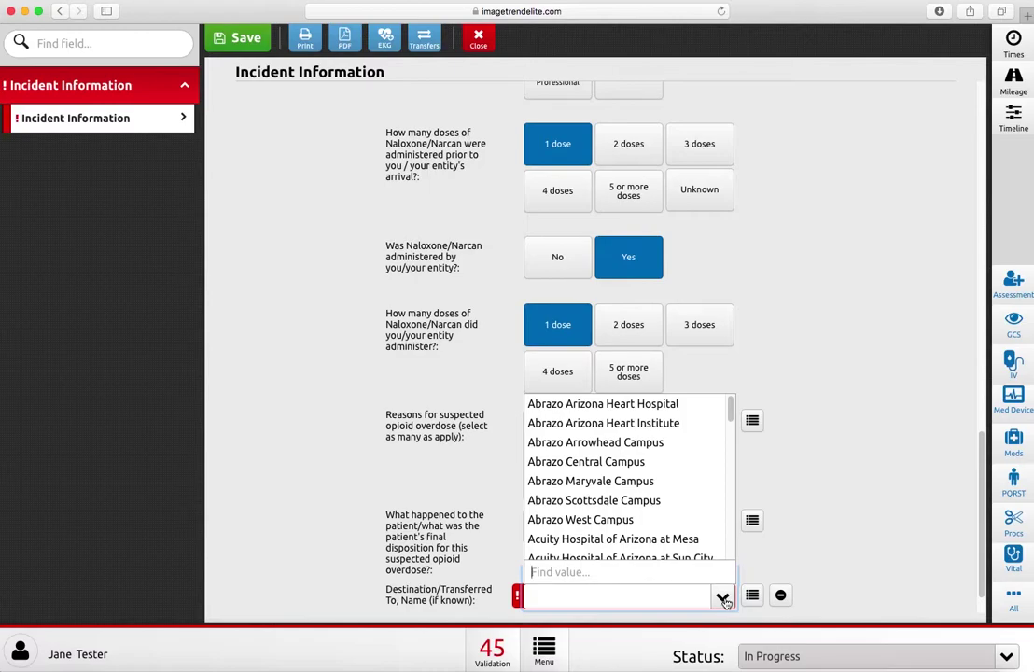
scroll(733, 523, "down", 15)
scroll(736, 544, "down", 5)
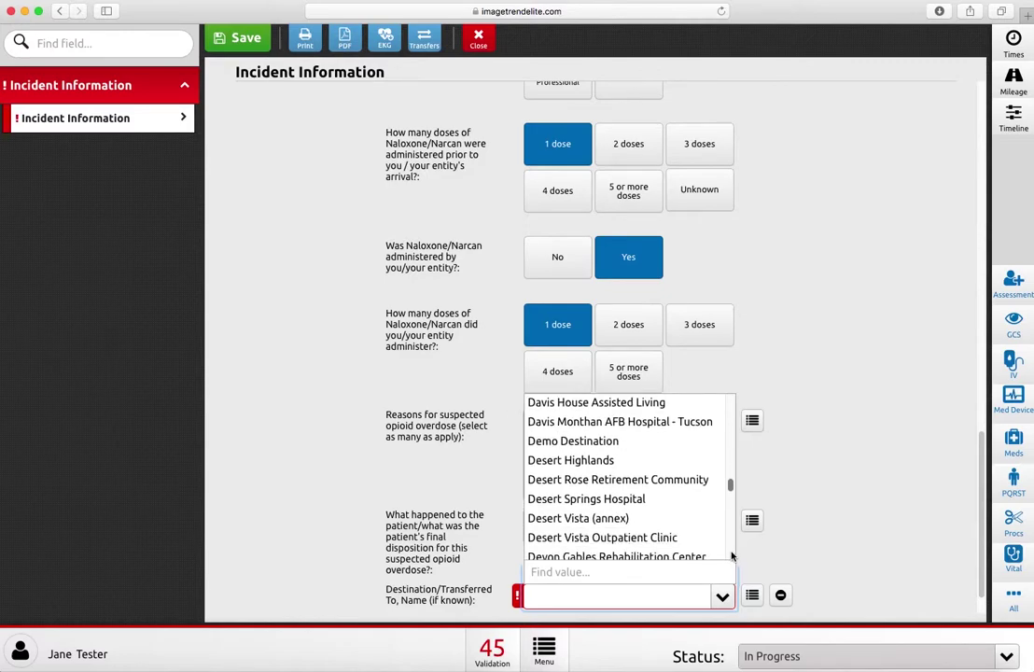
scroll(733, 557, "down", 1)
left_click(582, 575)
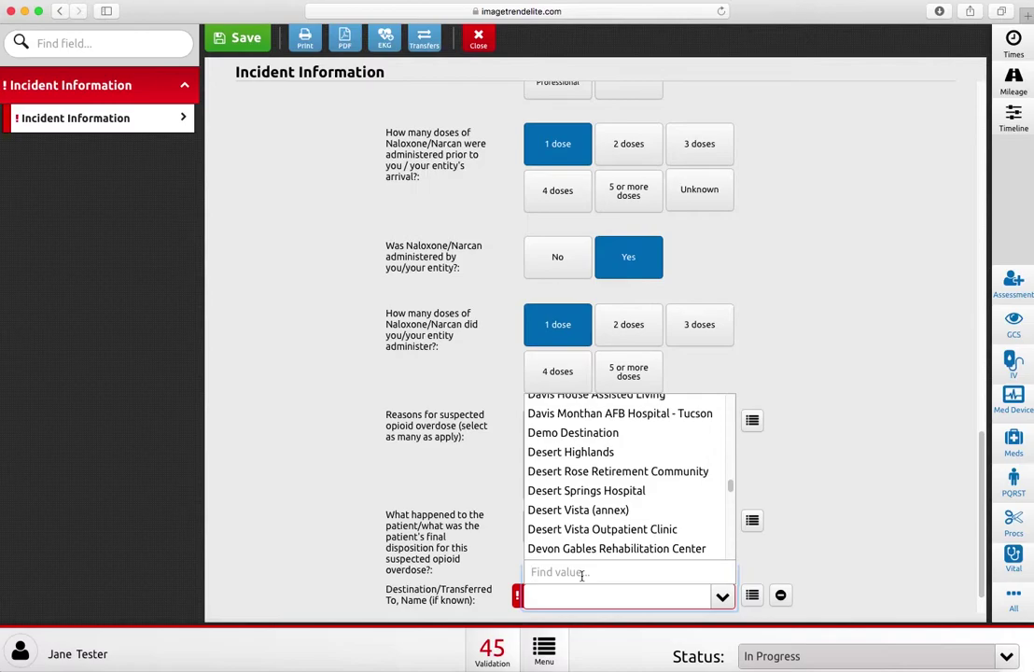
type("Demo")
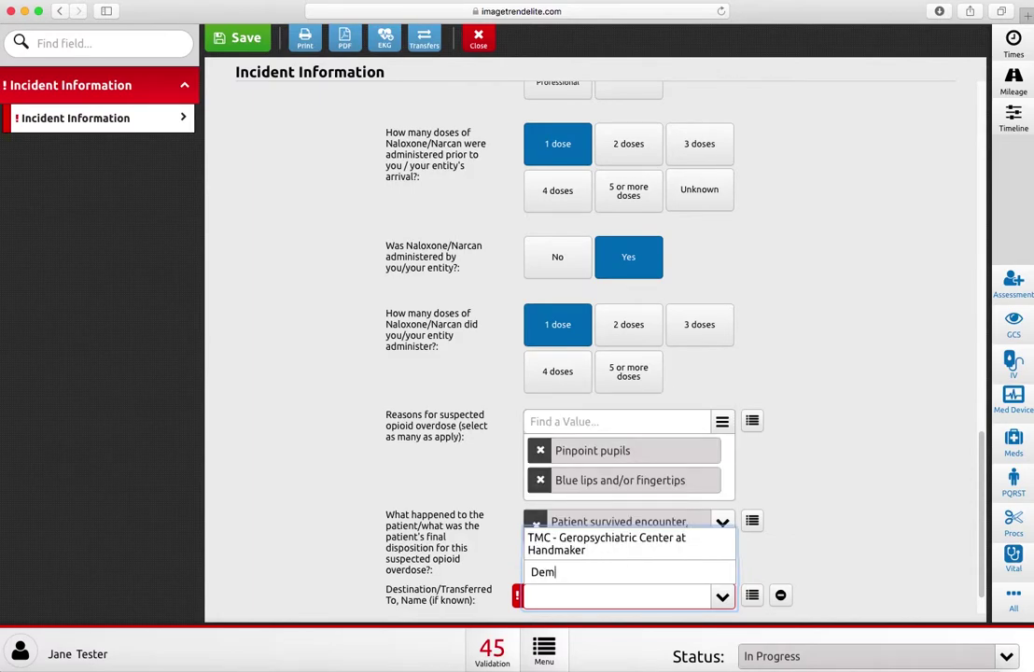
left_click(563, 559)
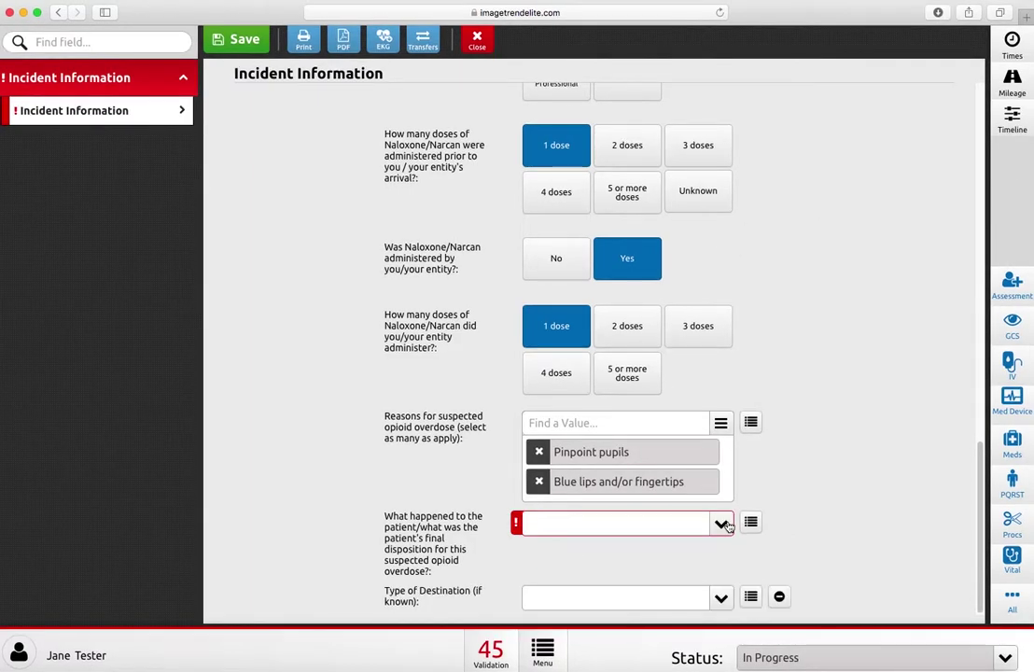
Set the patient's final disposition to Patient survived encounter, transported by Law Enforcement.
left_click(721, 523)
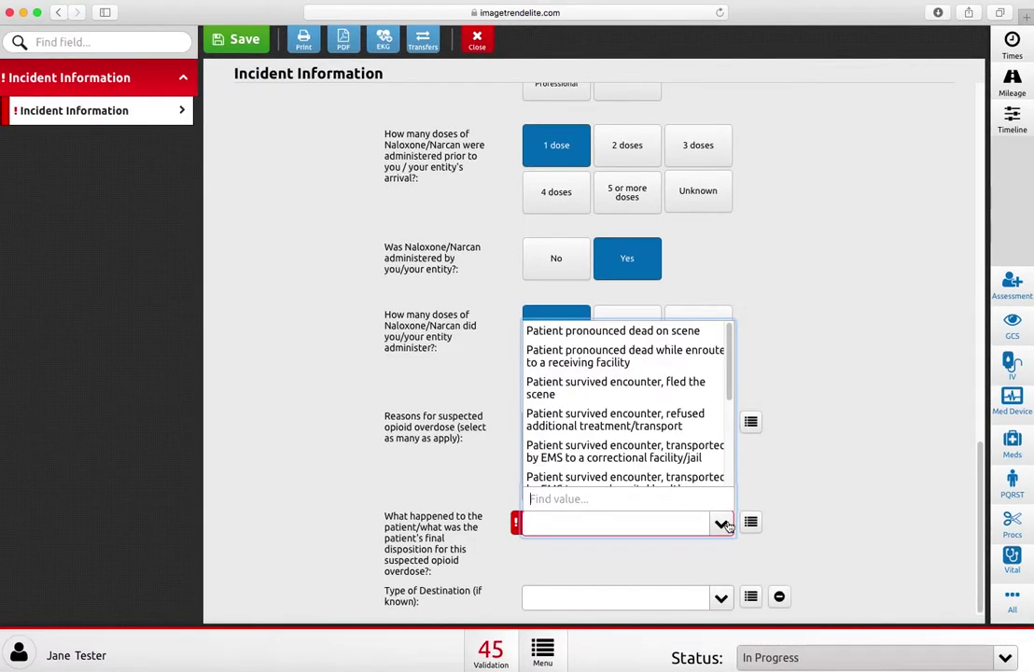
scroll(659, 419, "down", 5)
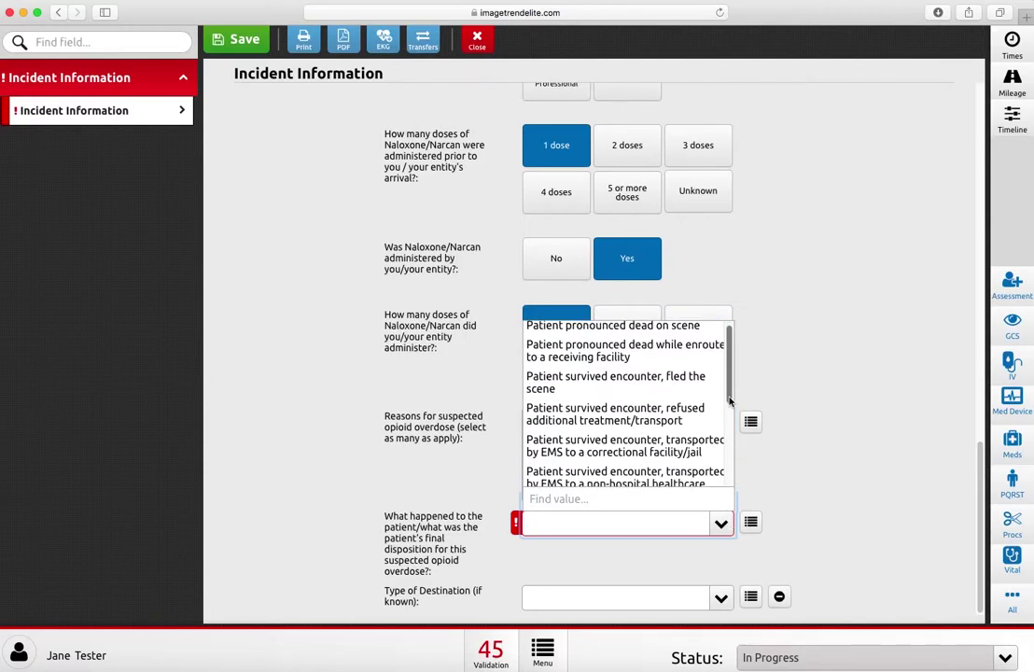
left_click(659, 419)
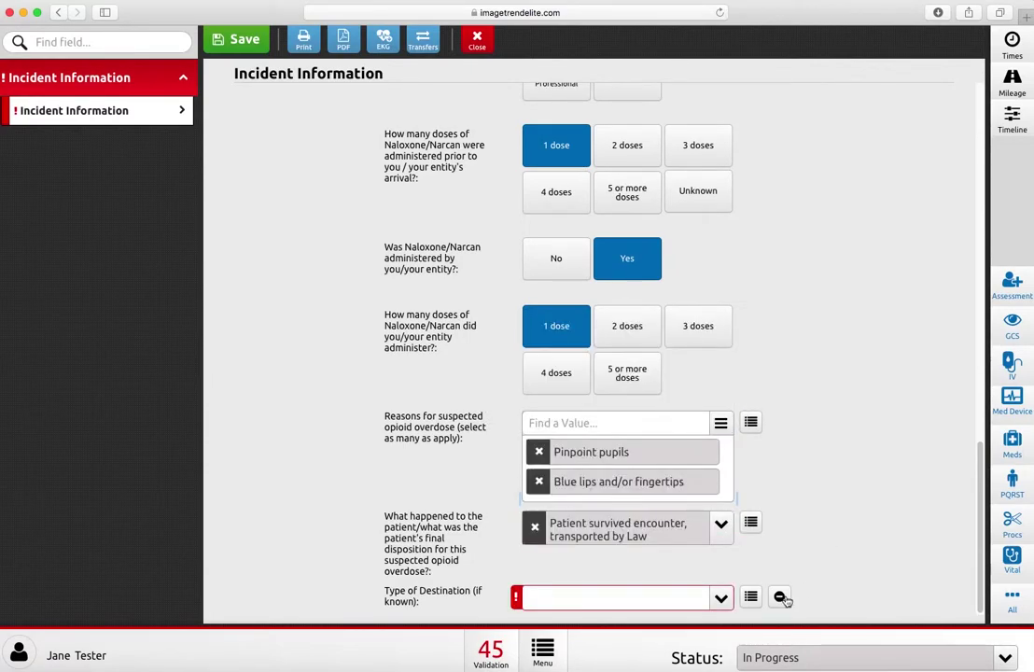
Set the type of destination to Police/Jail and enter County Jail of Arizona as the destination name.
left_click(721, 599)
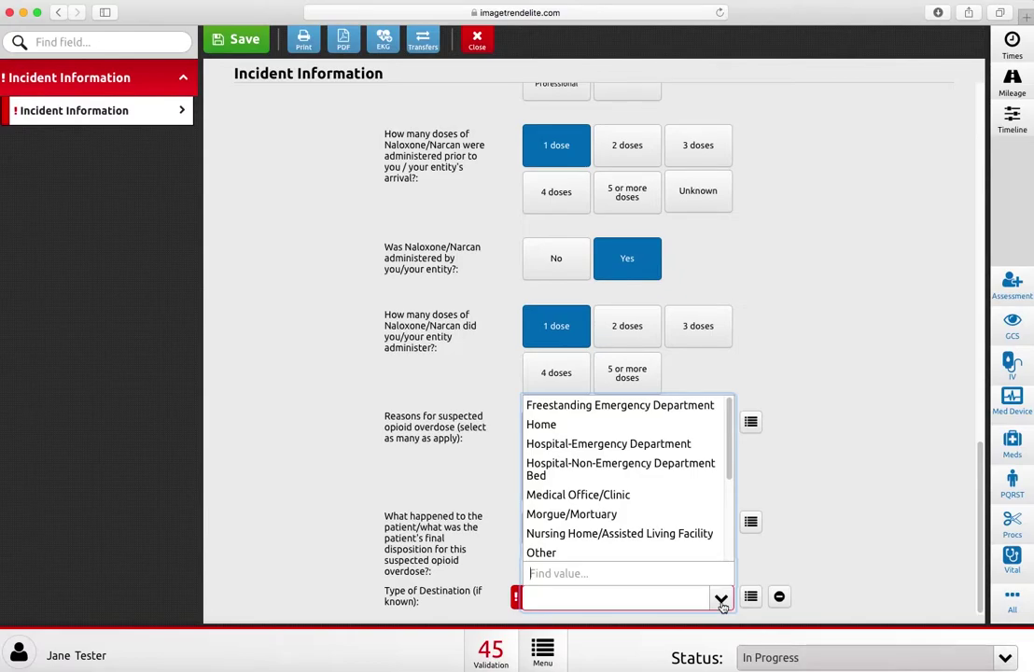
scroll(625, 476, "down", 4)
left_click(560, 496)
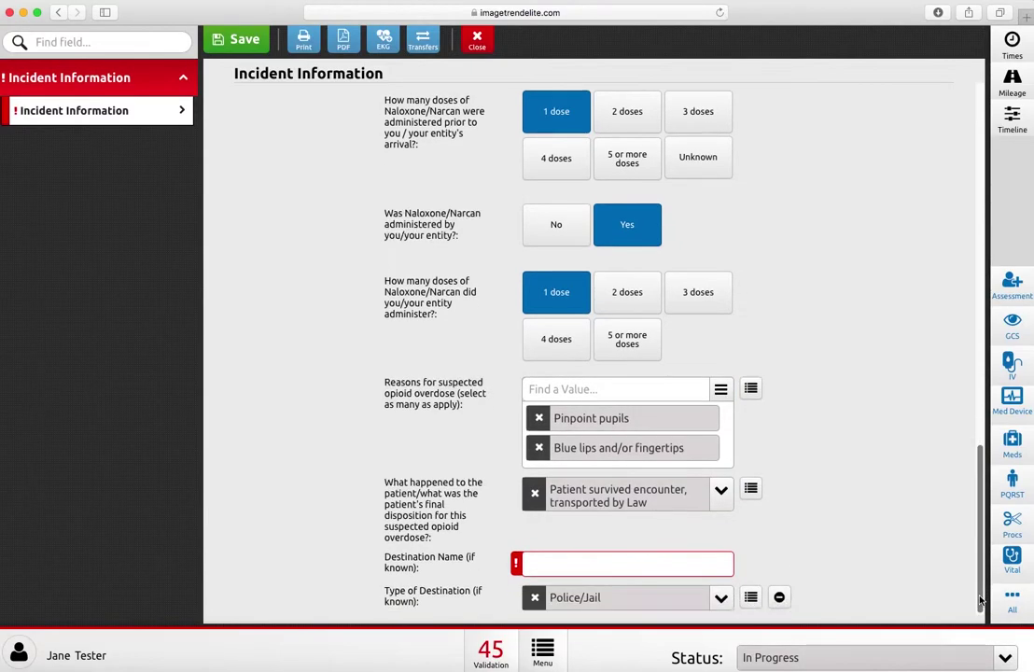
left_click(679, 565)
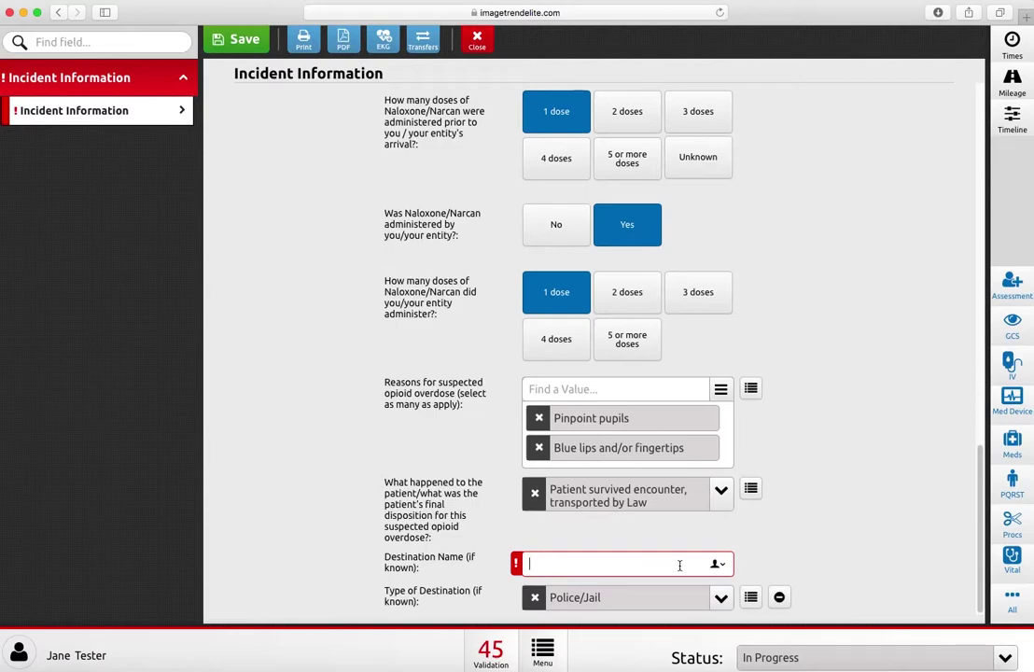
type("Anytown County Jail")
type(" Arizona")
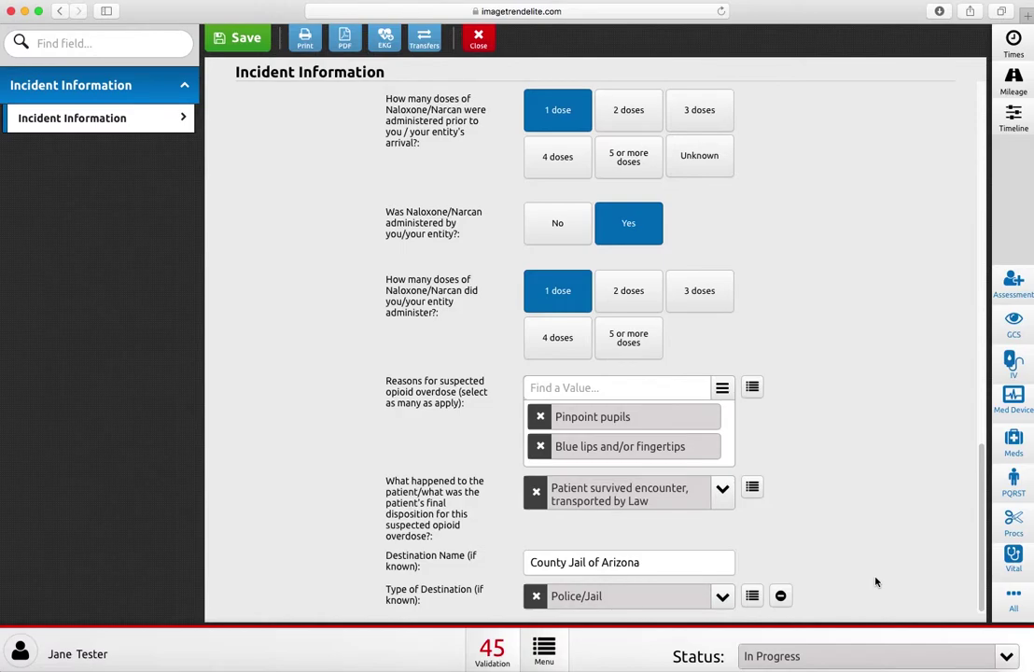
Save the completed incident report and close it.
scroll(916, 550, "up", 15)
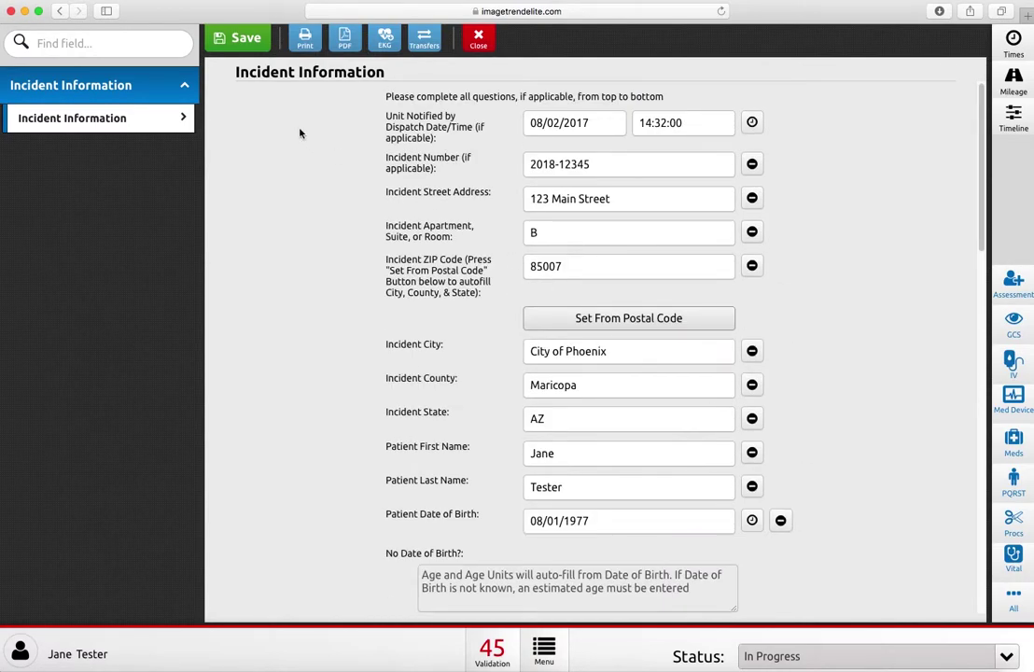
left_click(239, 38)
left_click(479, 42)
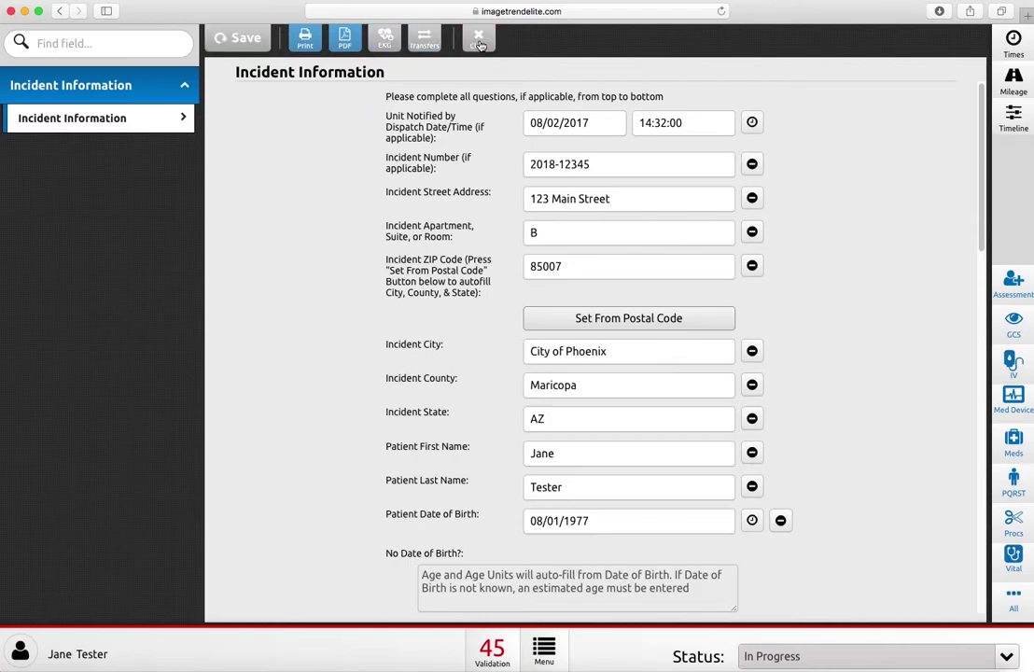